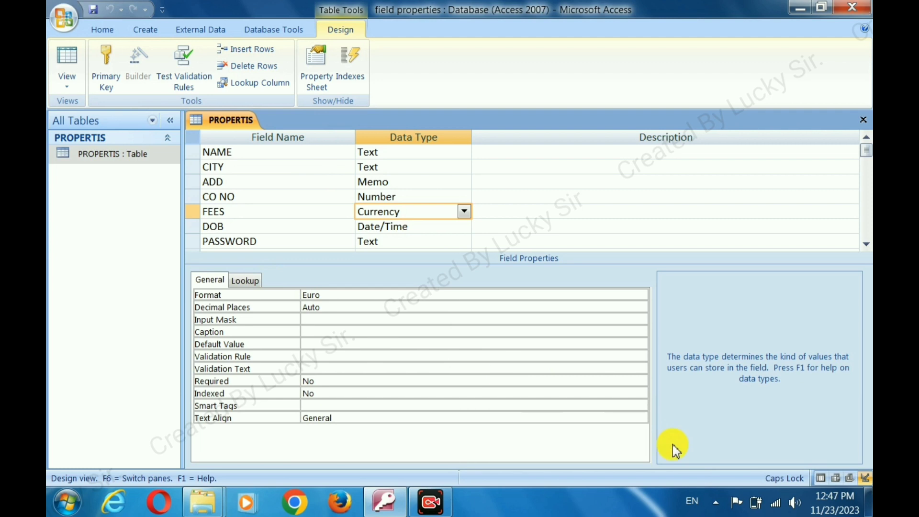
- Switch the PROPERTIS table to Datasheet view and pick a date of birth from the calendar for the first record's DOB
click(425, 227)
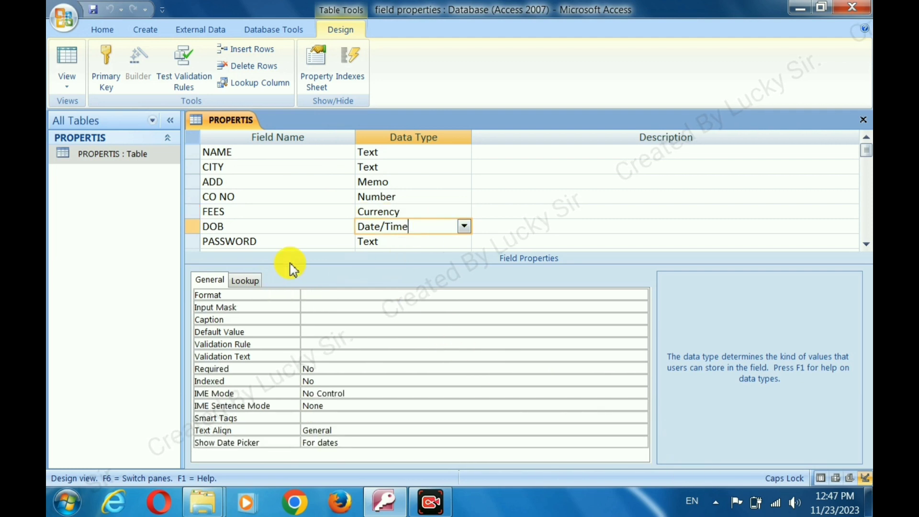
click(66, 57)
click(539, 175)
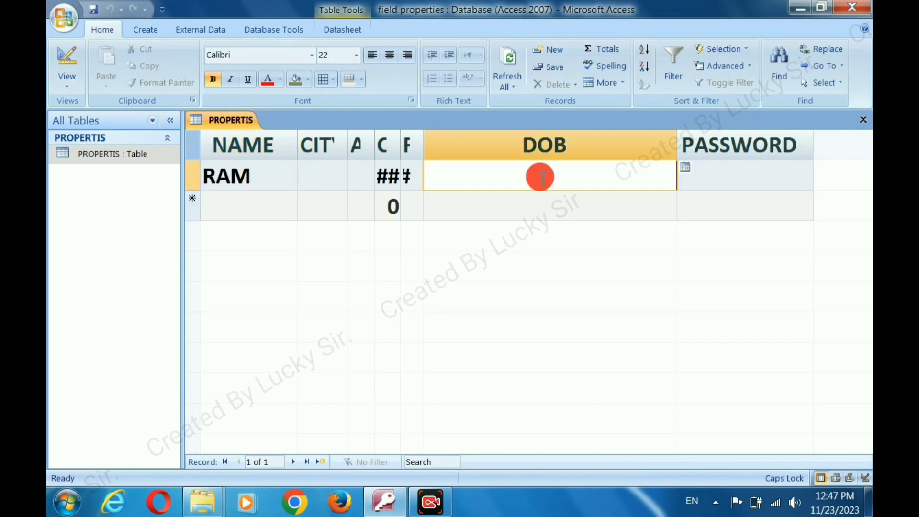
click(685, 168)
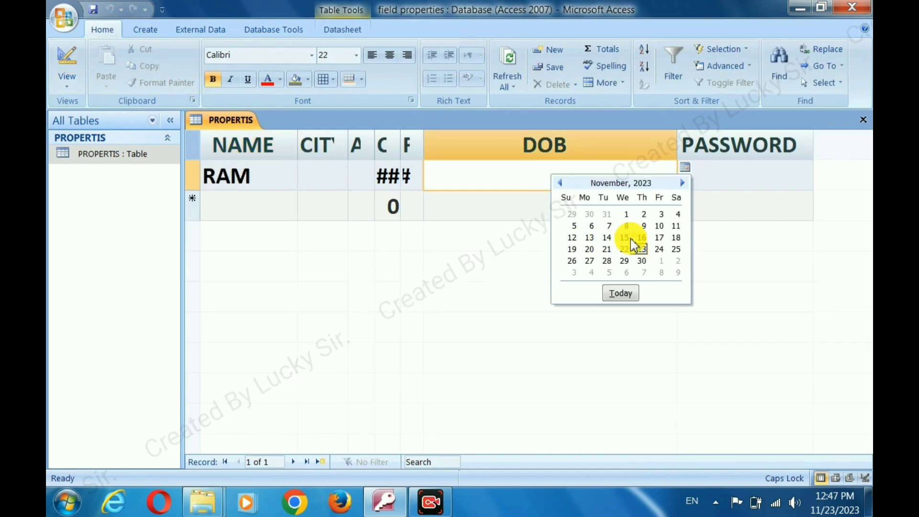
click(591, 248)
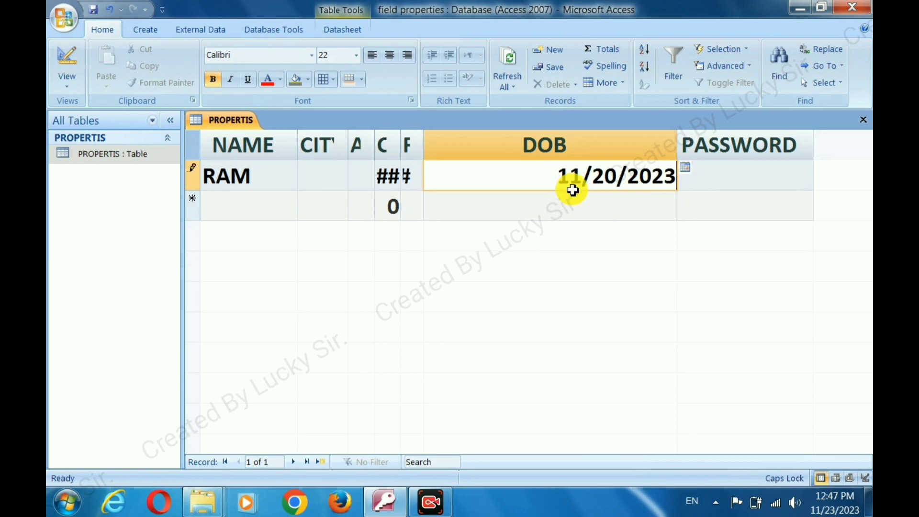
- Return to Design view and set the DOB field's Format property to Long Date
click(68, 63)
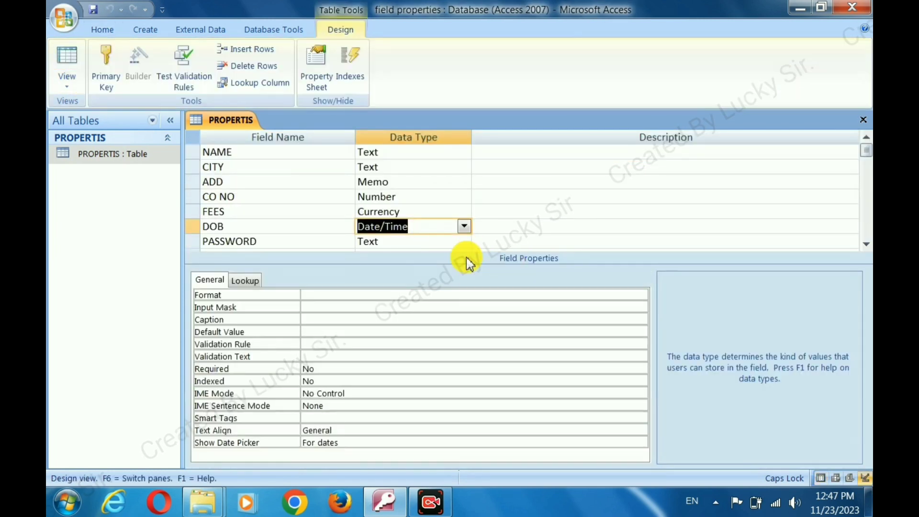
click(339, 294)
click(641, 294)
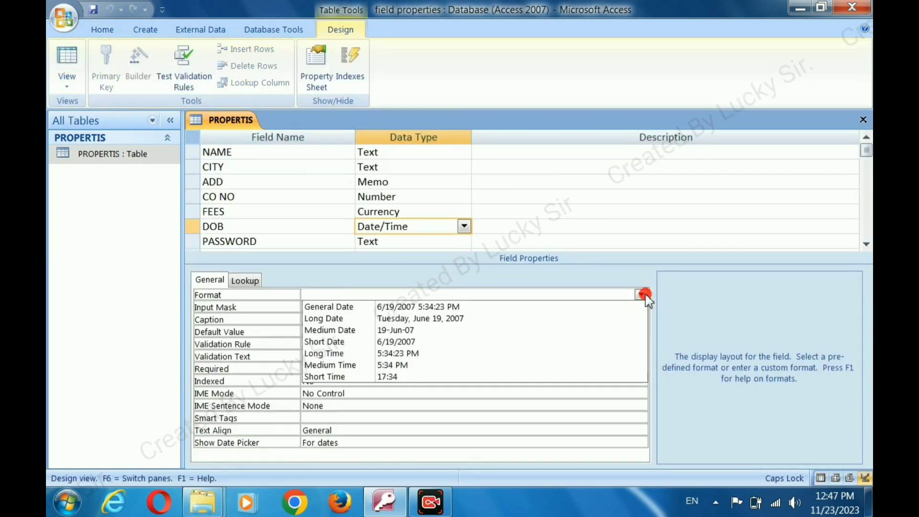
click(397, 319)
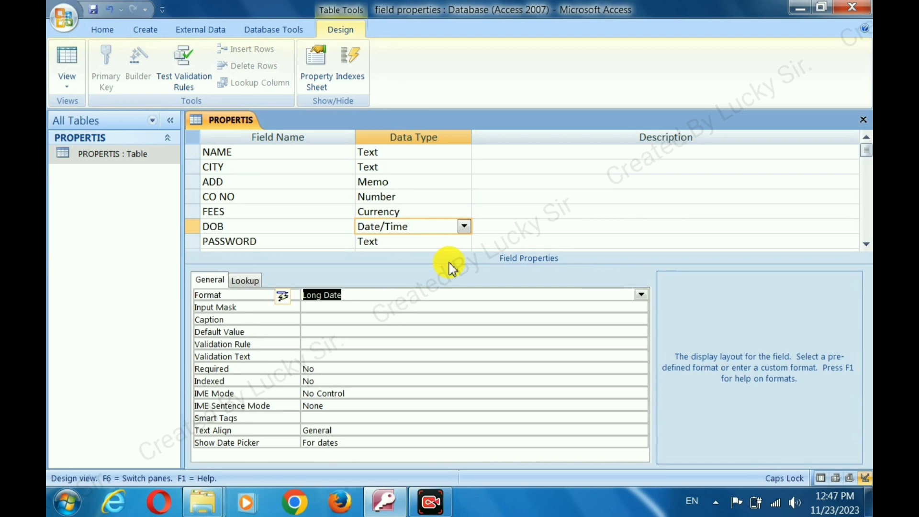
- Save the table, reopen it in Datasheet view, and widen the DOB column to fit the long date
click(88, 77)
click(440, 291)
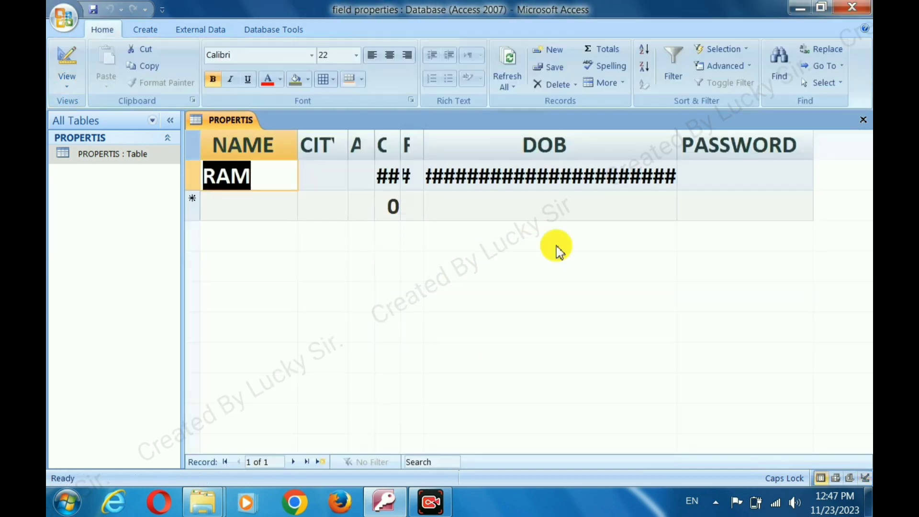
click(564, 198)
drag(677, 144, 728, 156)
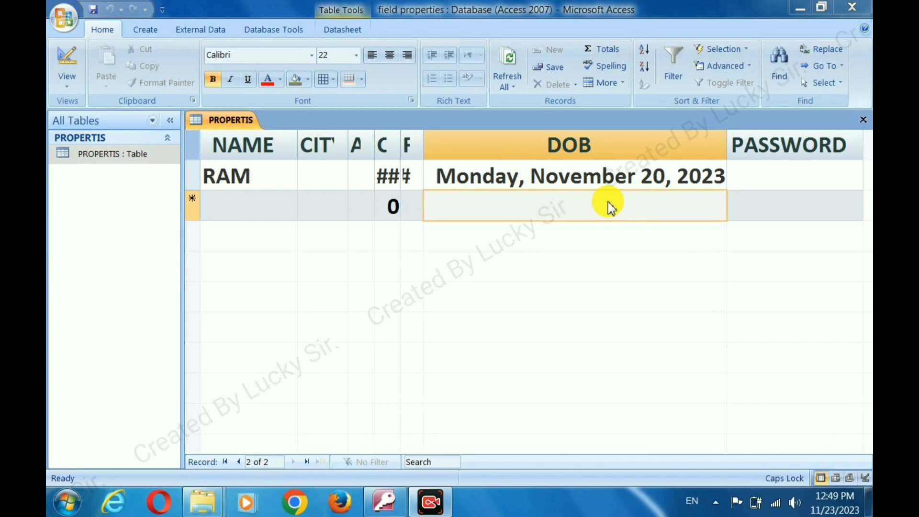
- In Design view, launch the Input Mask Wizard for the DOB field, agreeing to save the table first
click(68, 56)
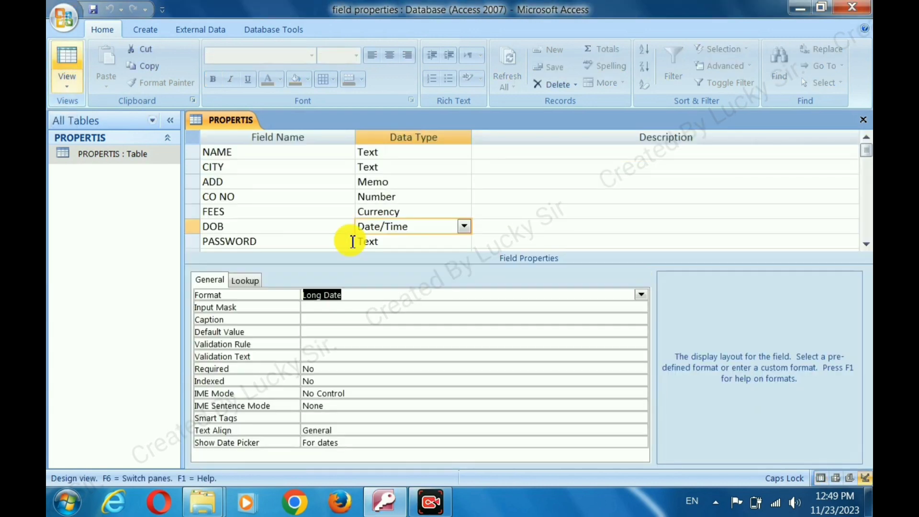
click(330, 307)
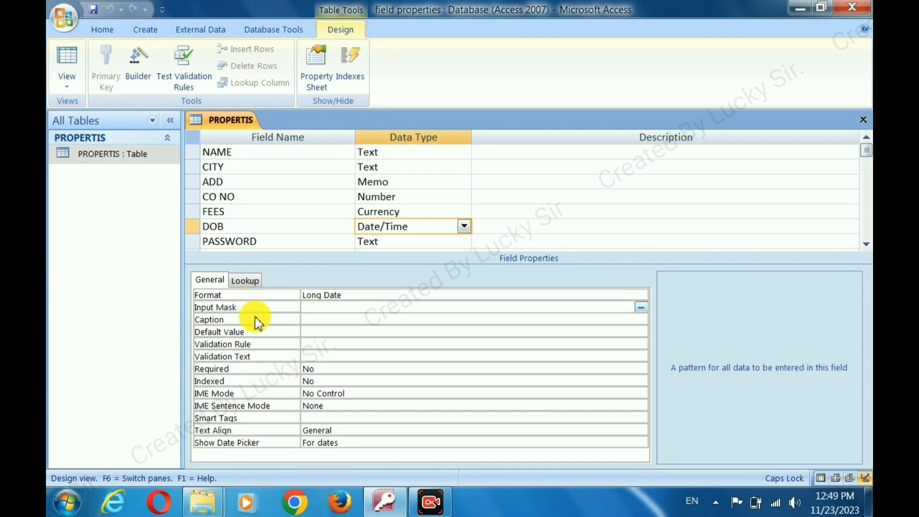
click(617, 318)
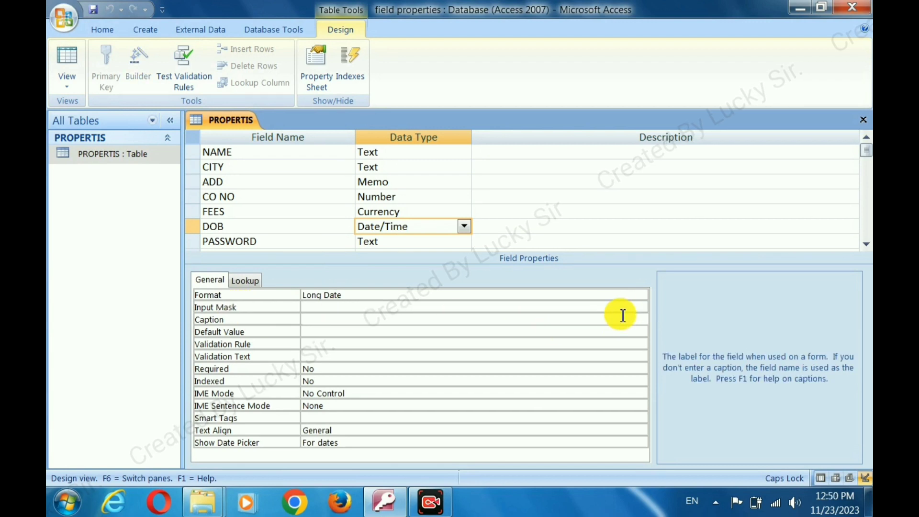
click(620, 307)
click(640, 307)
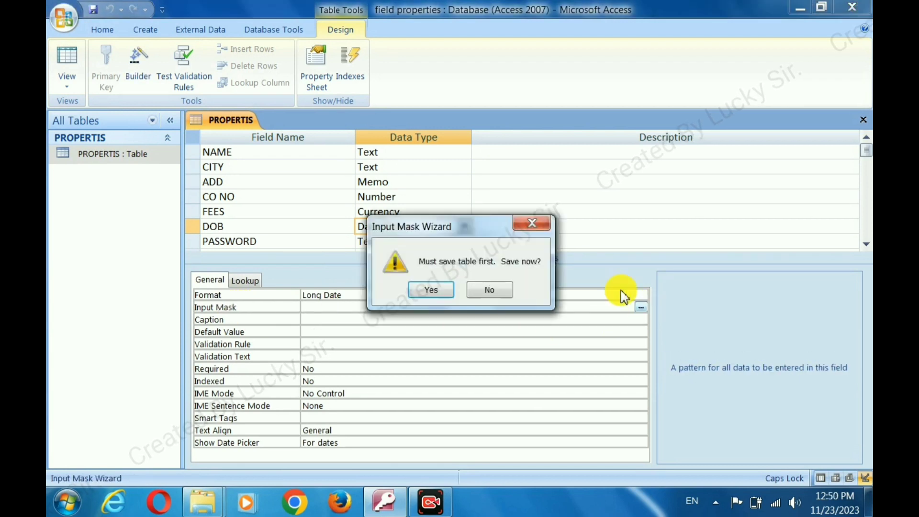
click(430, 289)
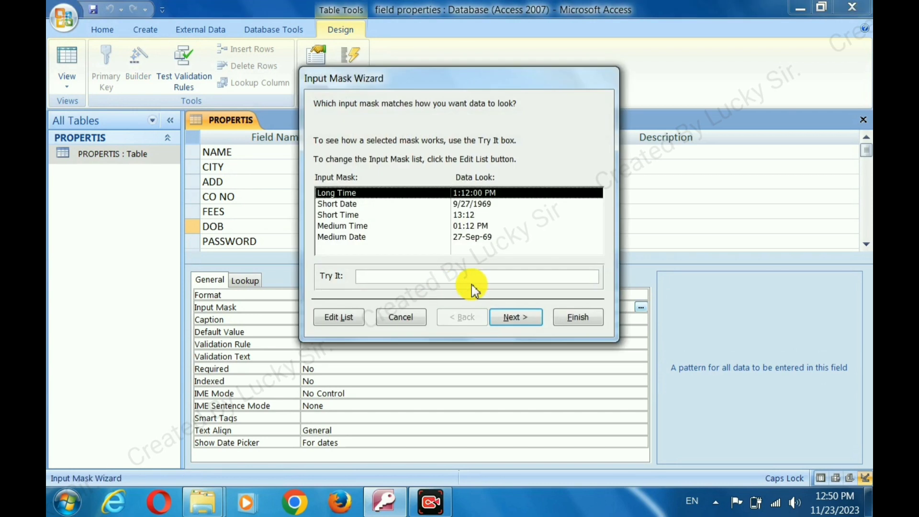
- Choose the Medium Date input mask for DOB, keep the default mask and underscore placeholder, and finish the wizard
click(476, 238)
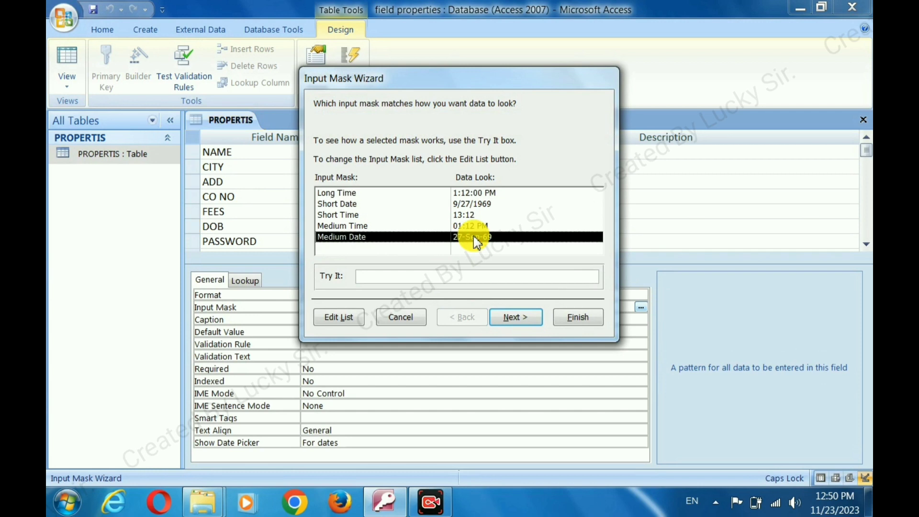
click(364, 278)
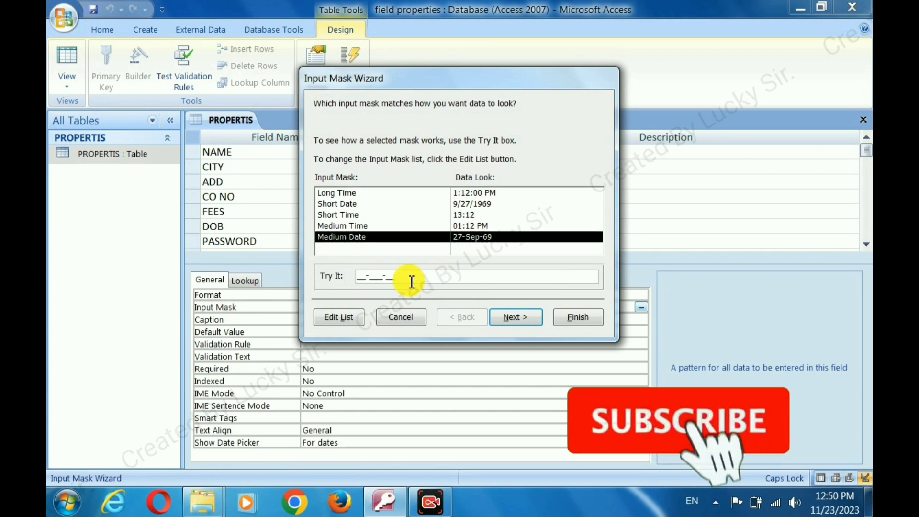
click(504, 317)
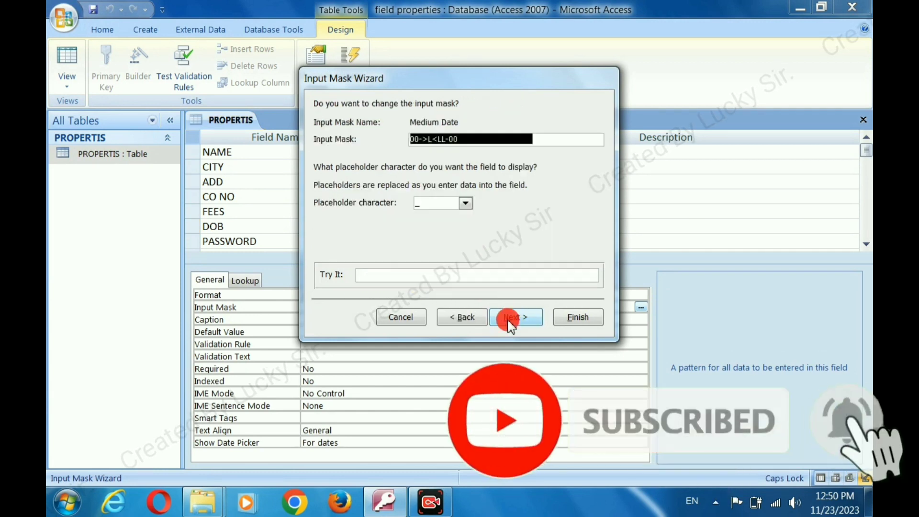
click(524, 318)
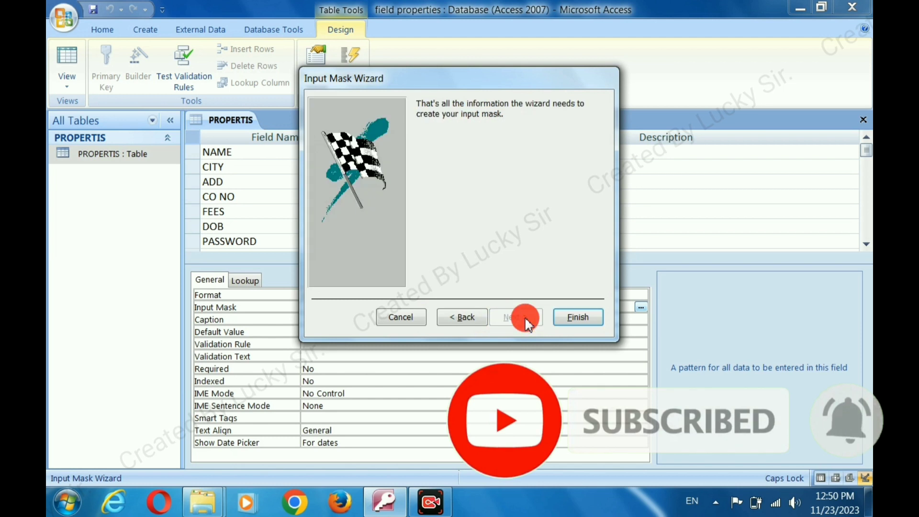
click(569, 320)
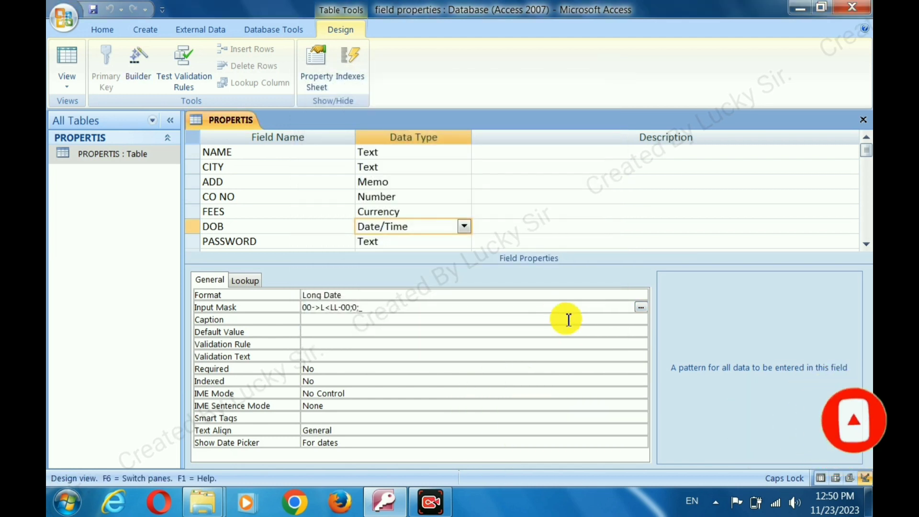
- Save the table and, in Datasheet view, enter a date of birth through the input mask in a new record's DOB field
click(66, 62)
click(421, 292)
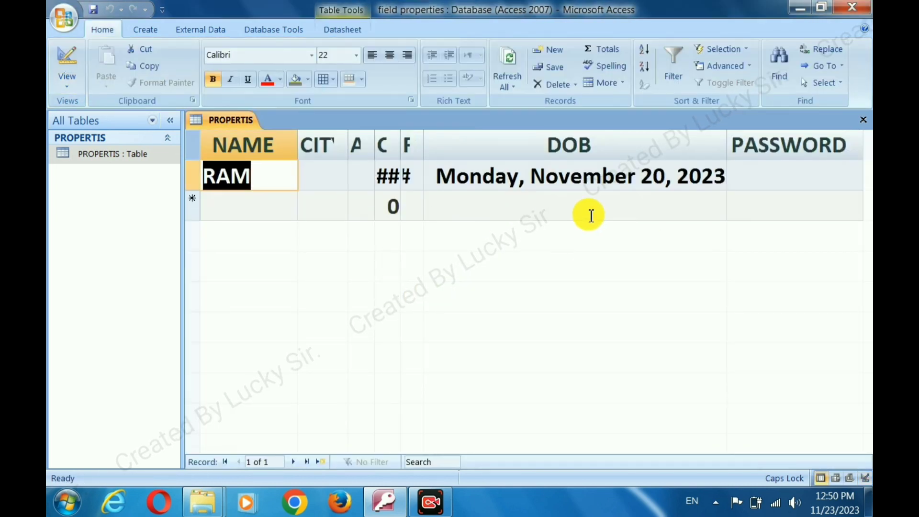
click(502, 210)
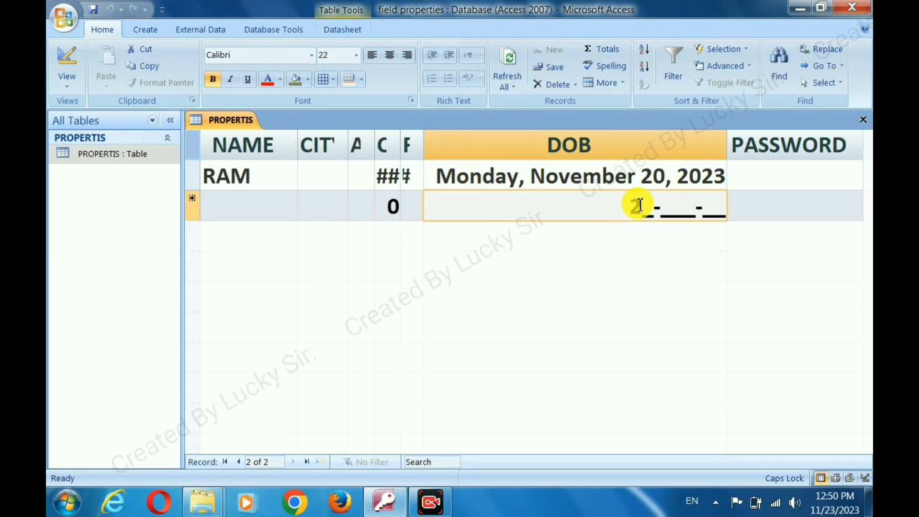
text(23-)
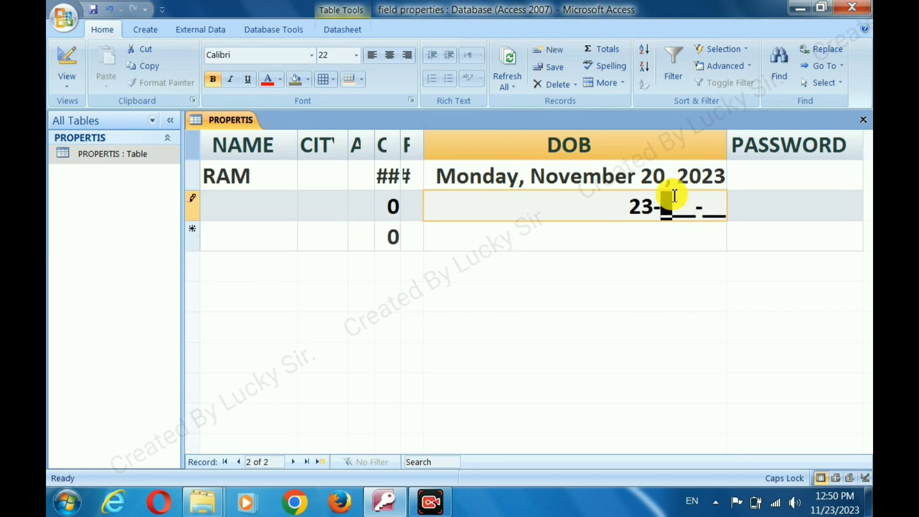
text(Jan-)
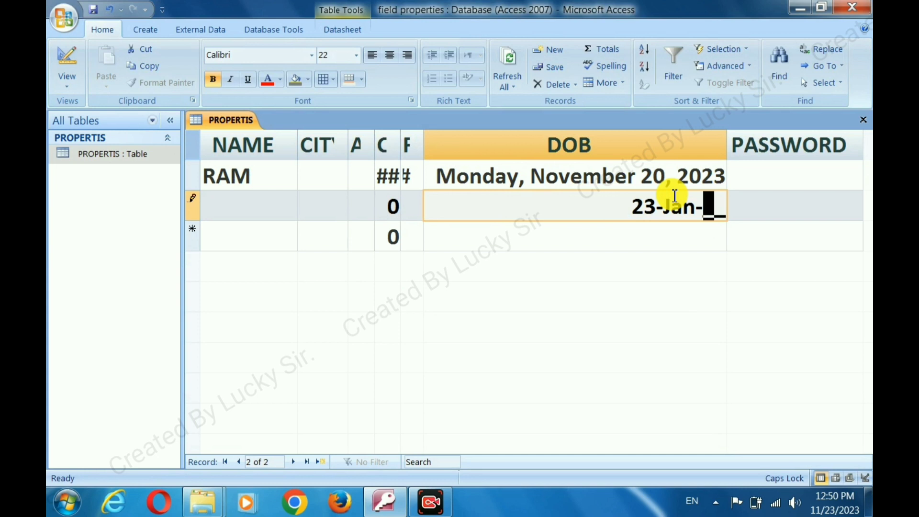
text(23)
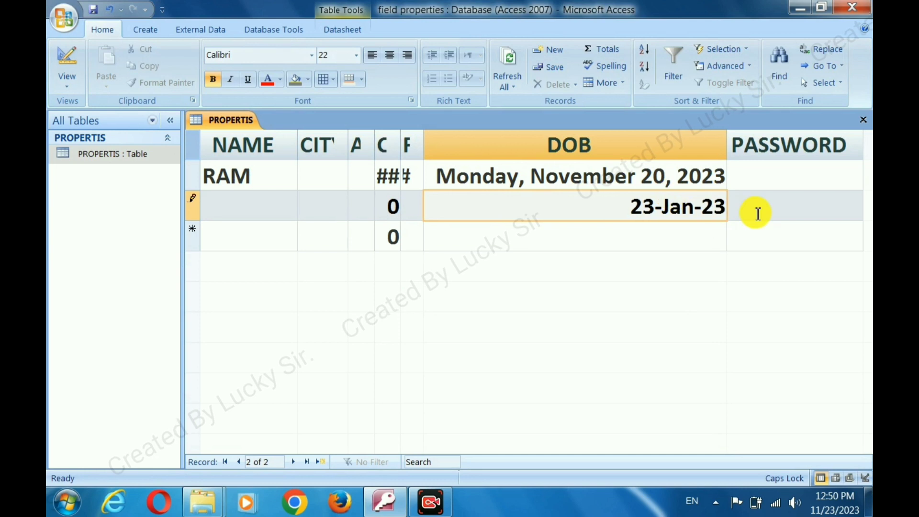
click(757, 213)
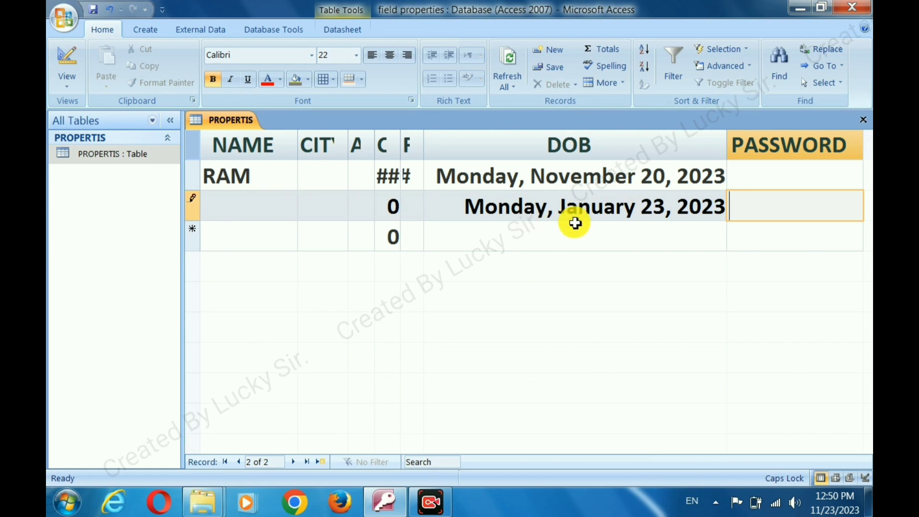
click(600, 229)
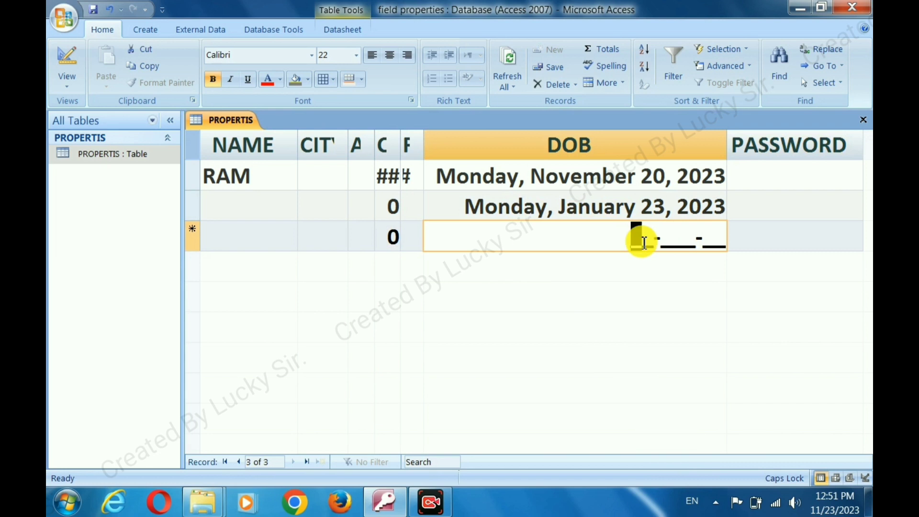
click(747, 206)
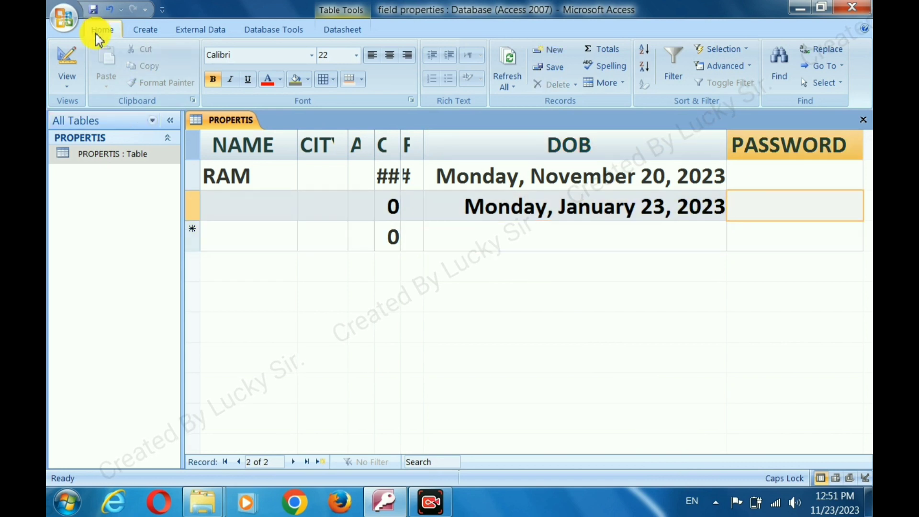
- In Design view, apply the Password input mask to the PASSWORD field with the Input Mask Wizard
click(65, 55)
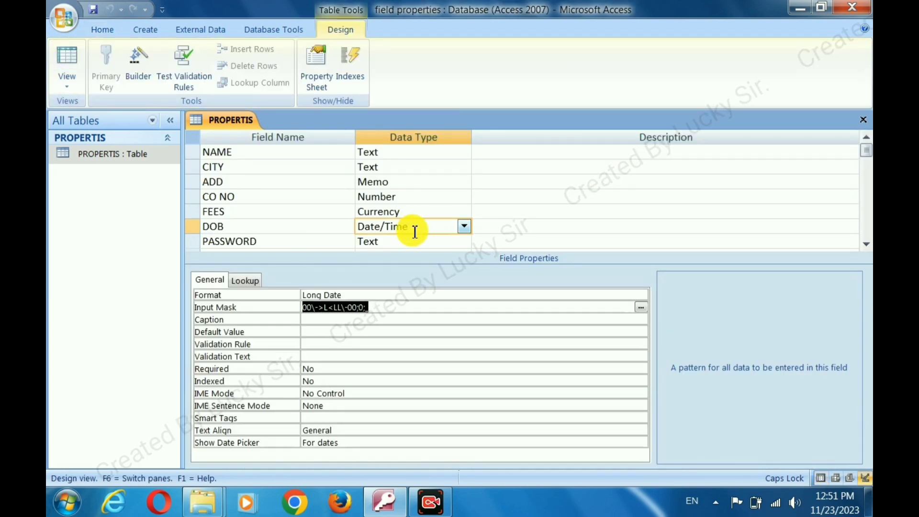
click(396, 240)
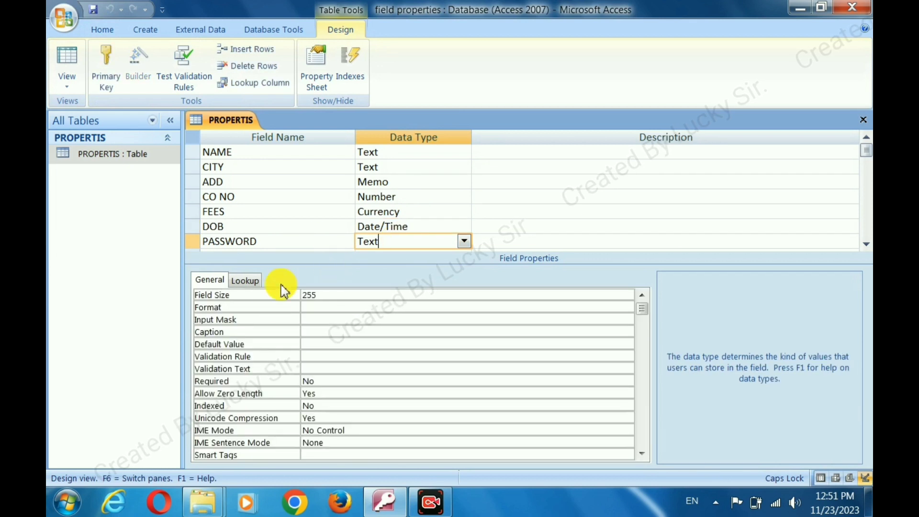
click(311, 319)
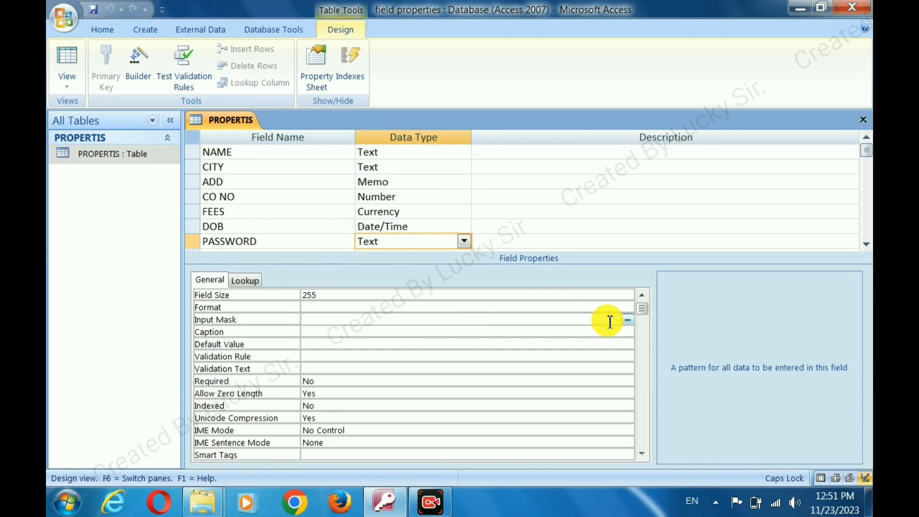
click(626, 320)
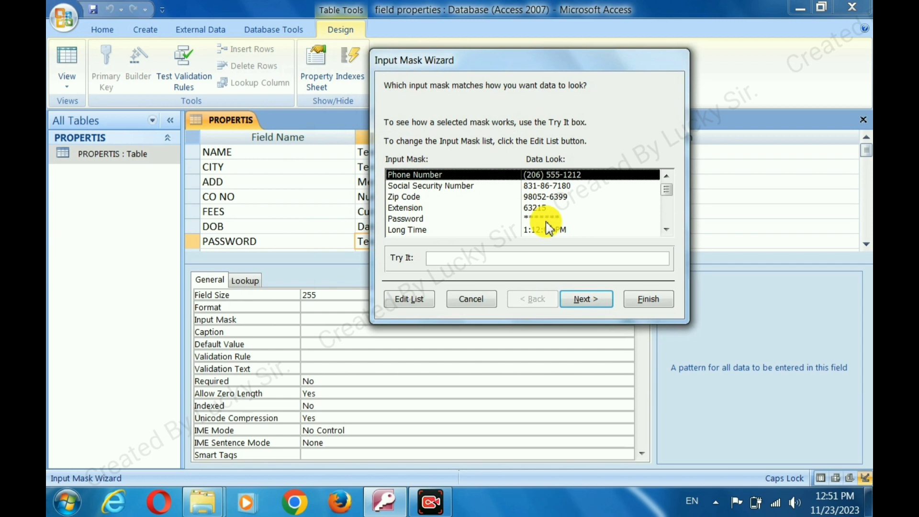
mouse_move(666, 189)
mouse_down()
mouse_move(671, 229)
mouse_move(671, 203)
mouse_up()
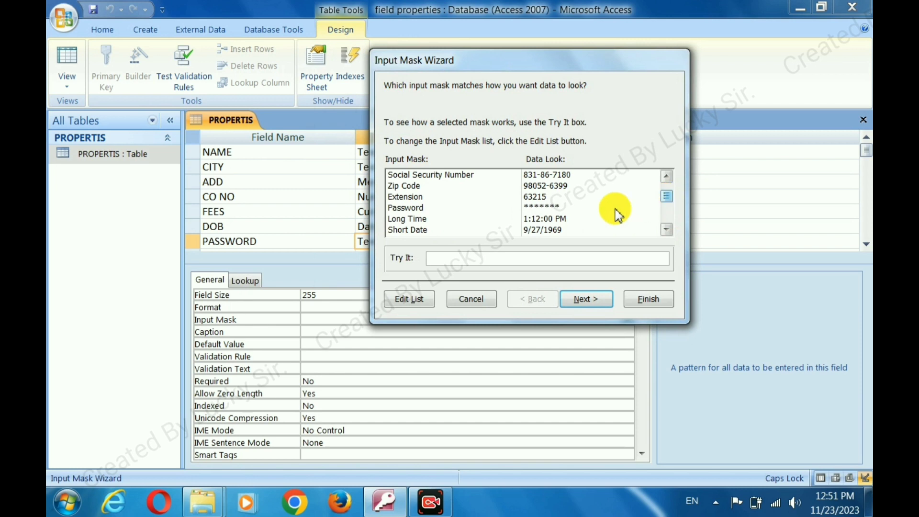
click(535, 207)
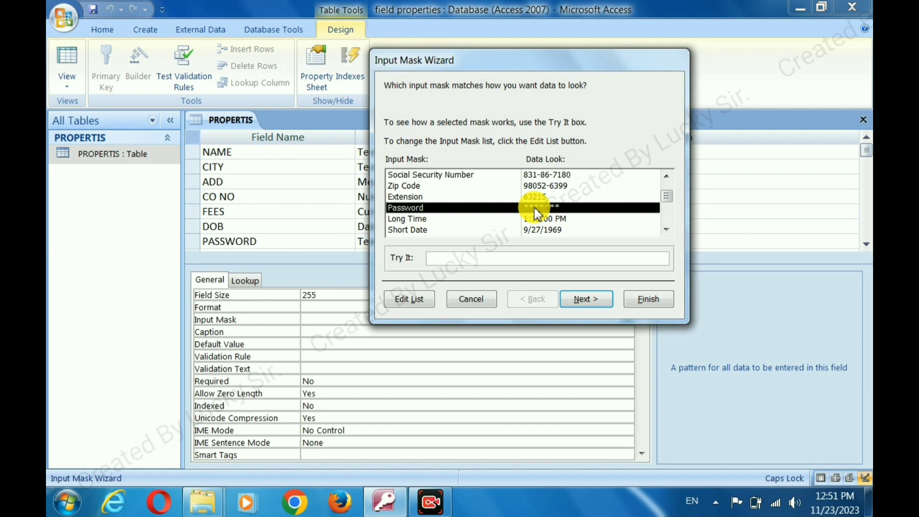
click(592, 302)
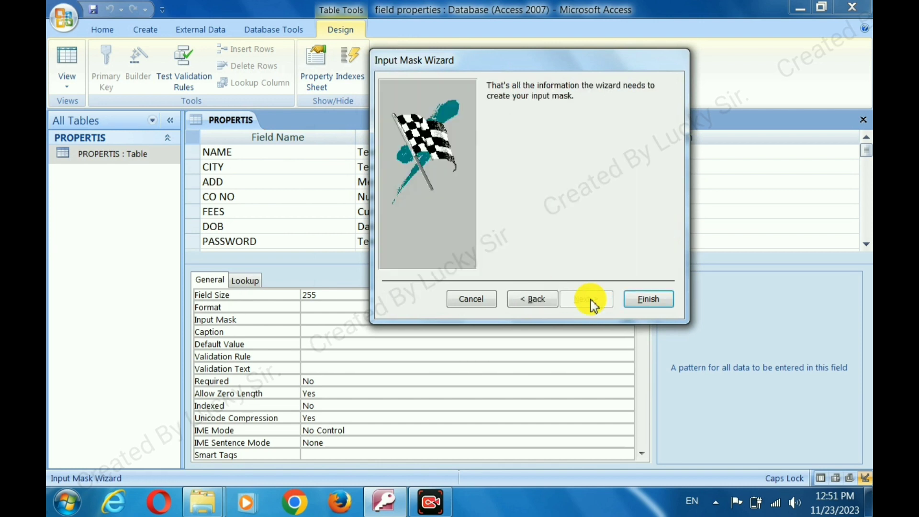
click(642, 300)
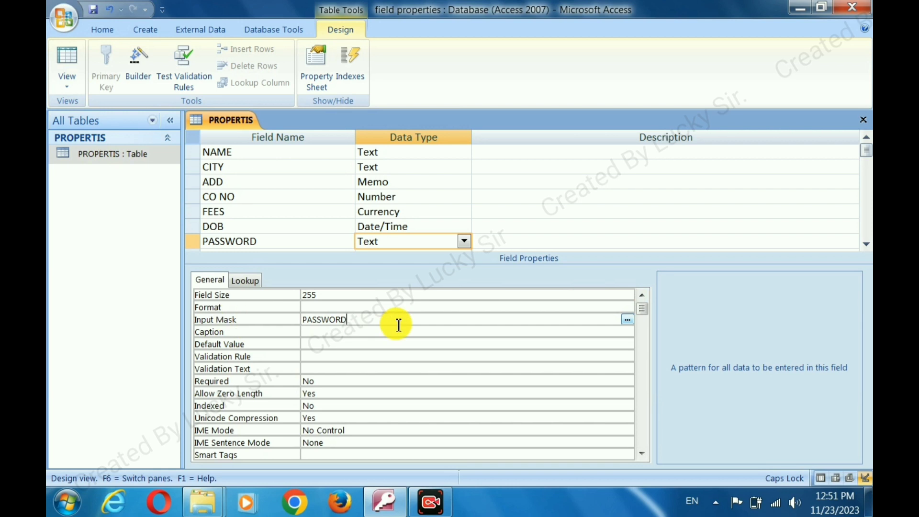
- Save the table and enter a password in the PASSWORD field of both existing records in Datasheet view
click(71, 53)
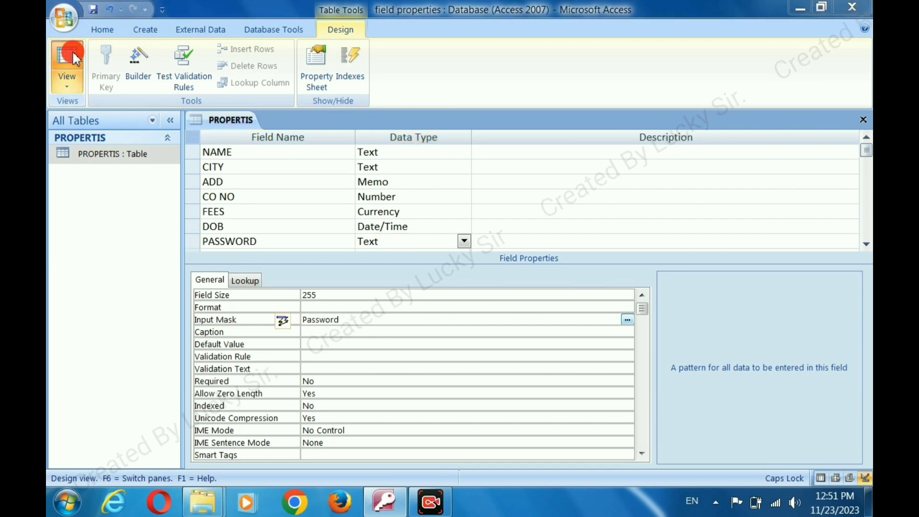
click(431, 289)
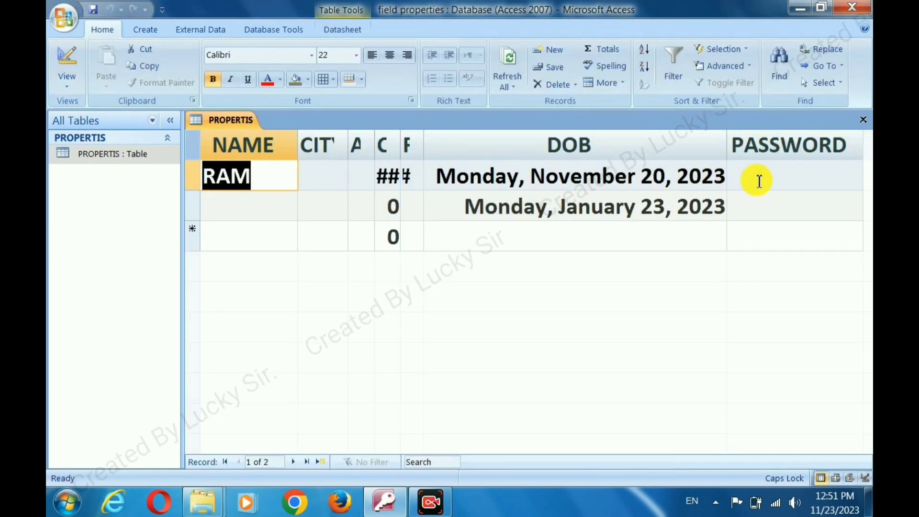
click(756, 180)
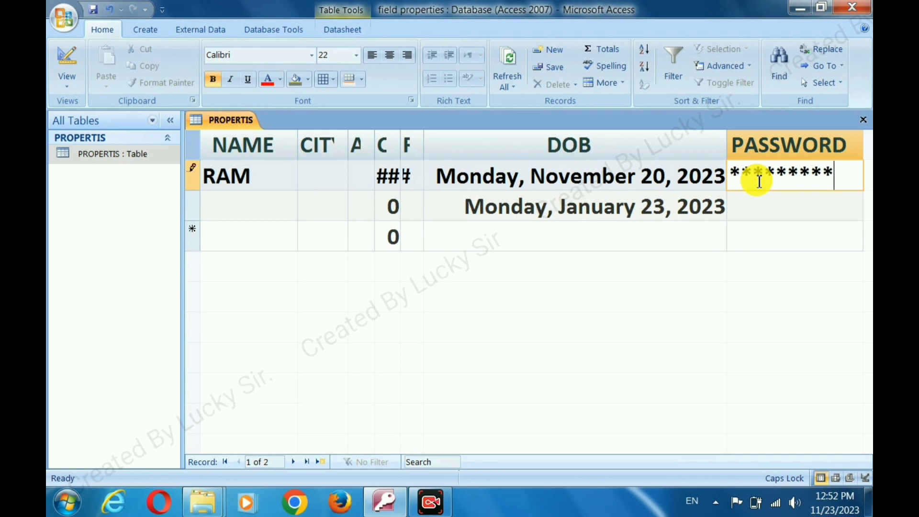
click(746, 218)
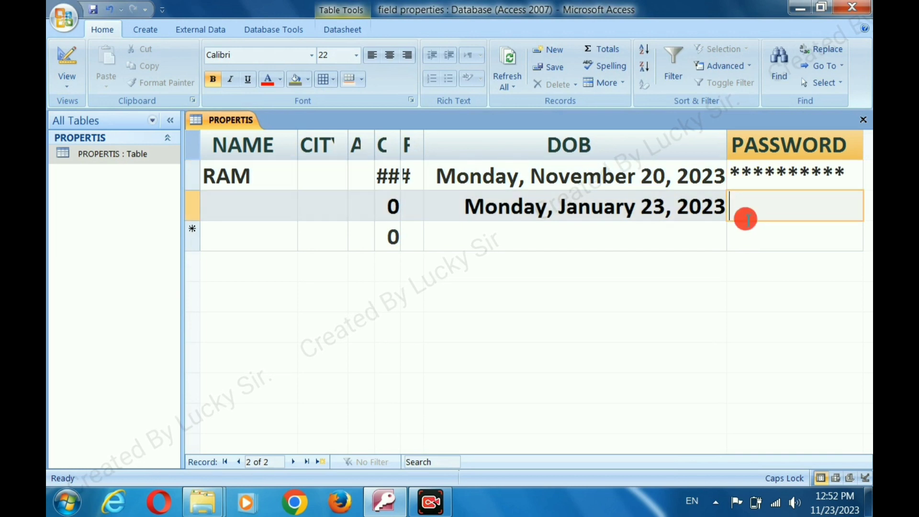
text(*)
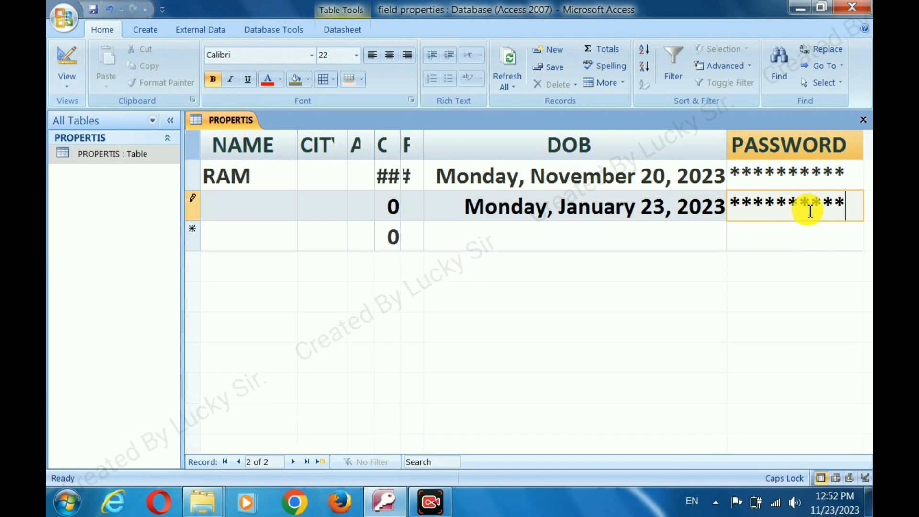
- In Design view, replace the PASSWORD field's input mask with Phone Number using the wizard's defaults, and save the table into Datasheet view
click(67, 62)
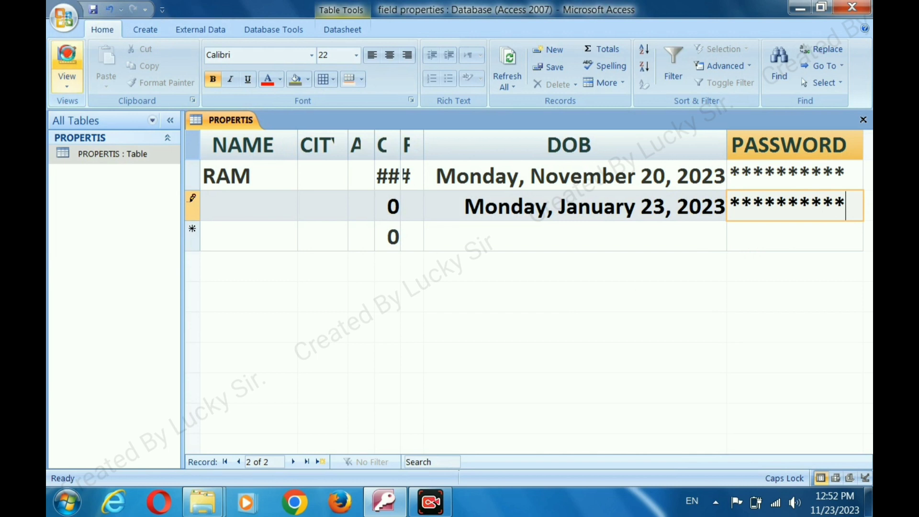
click(429, 319)
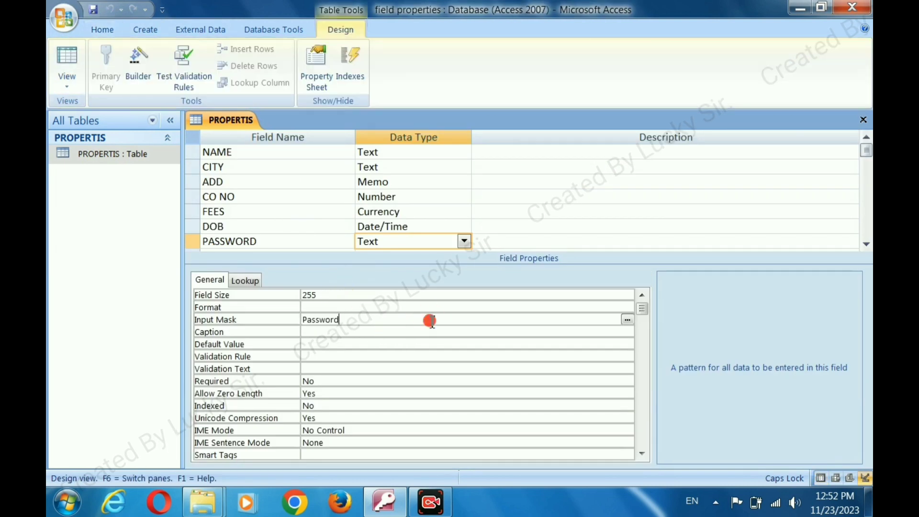
click(627, 320)
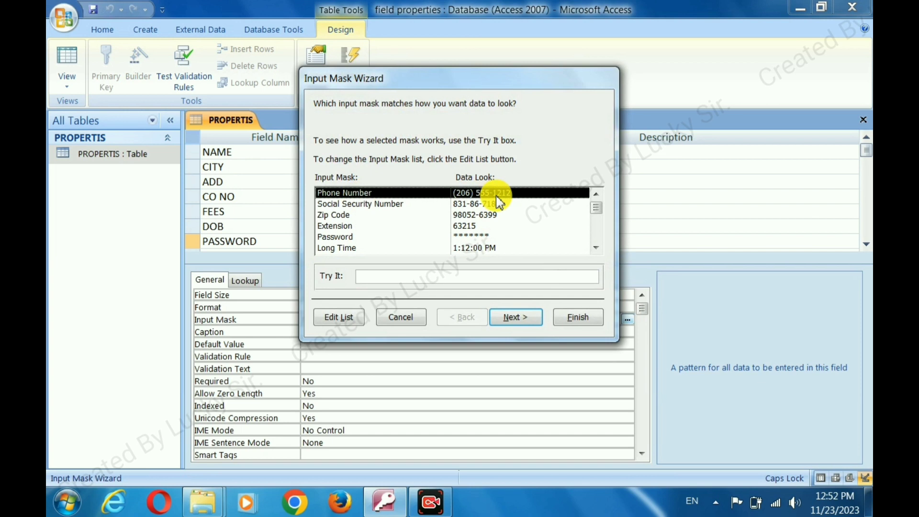
click(526, 321)
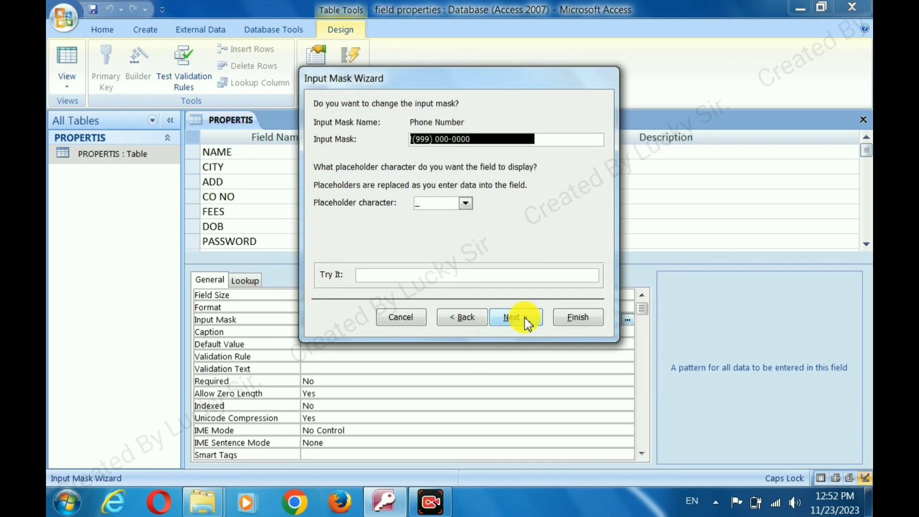
click(526, 323)
click(525, 320)
click(567, 317)
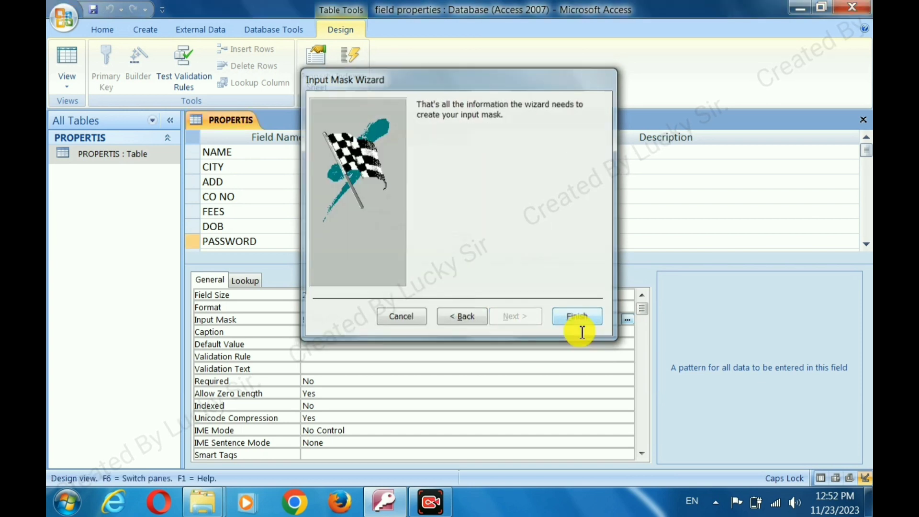
click(67, 64)
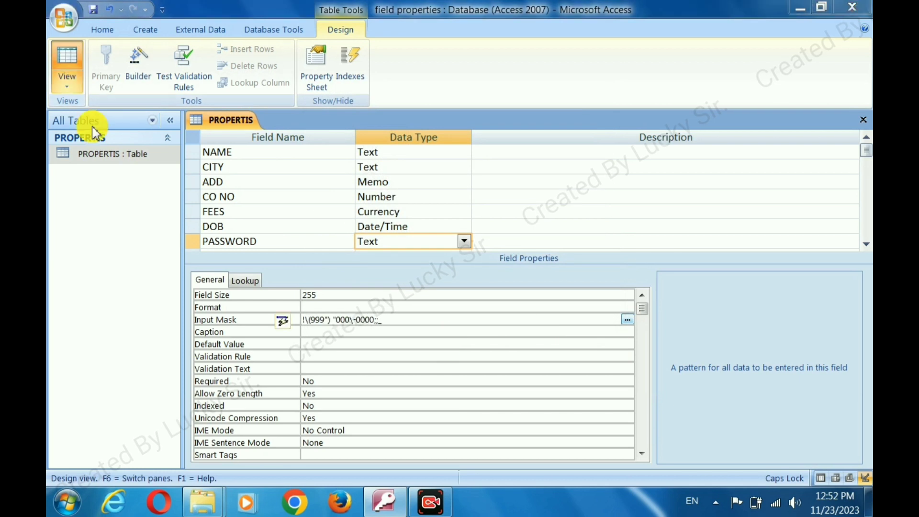
click(426, 293)
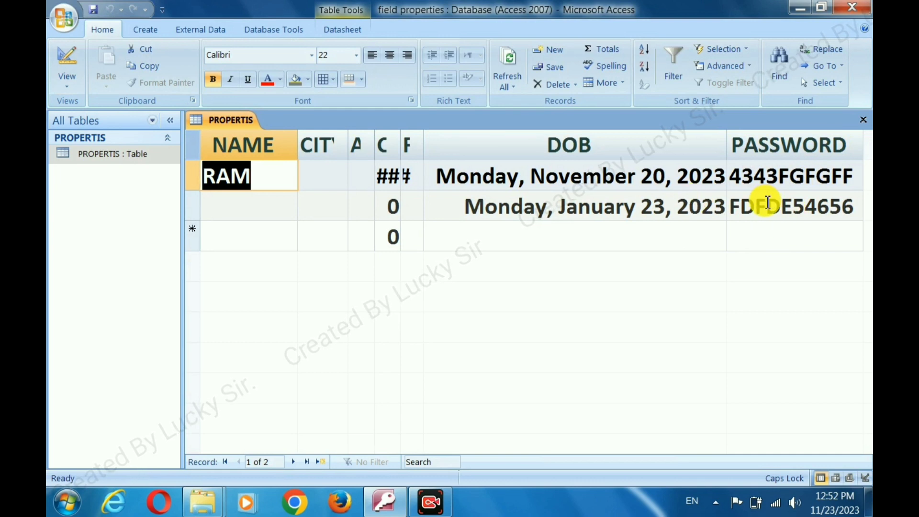
- In Design view, set the DOB field's caption to DATE OF BIRTH, and save the table into Datasheet view
click(67, 60)
click(403, 318)
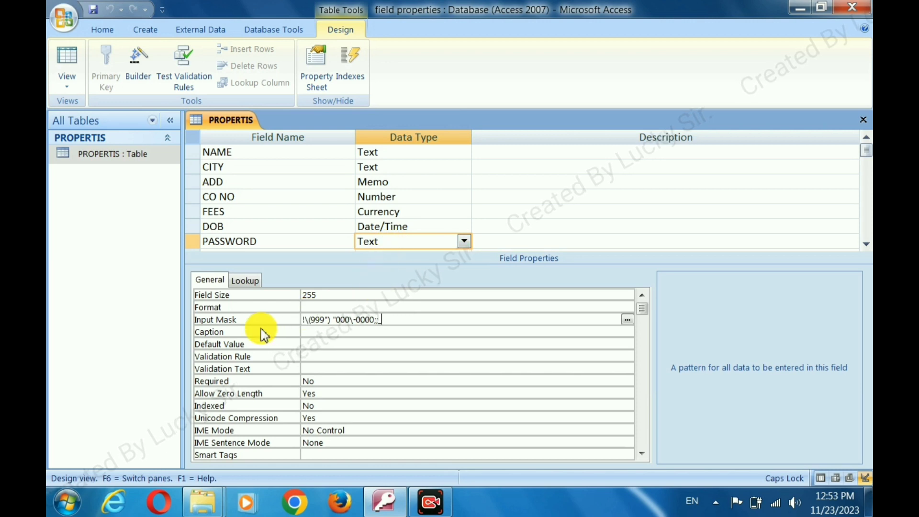
click(318, 335)
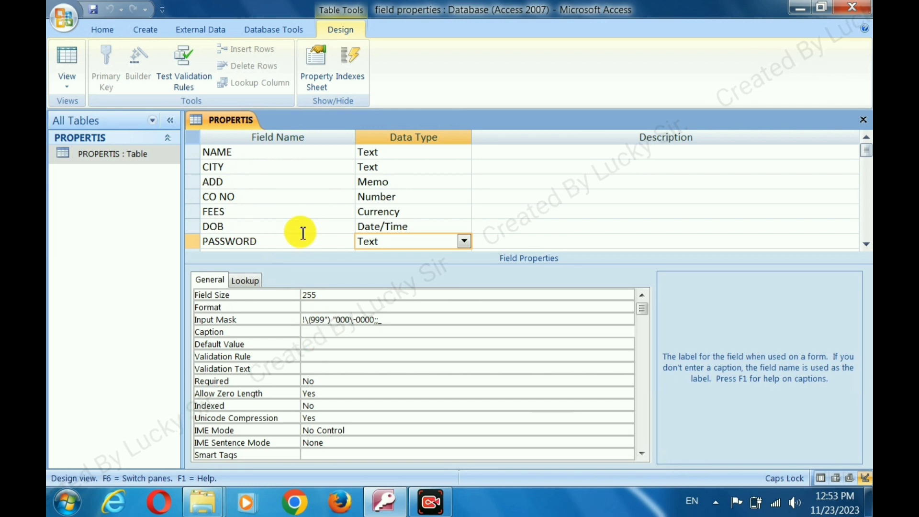
click(249, 228)
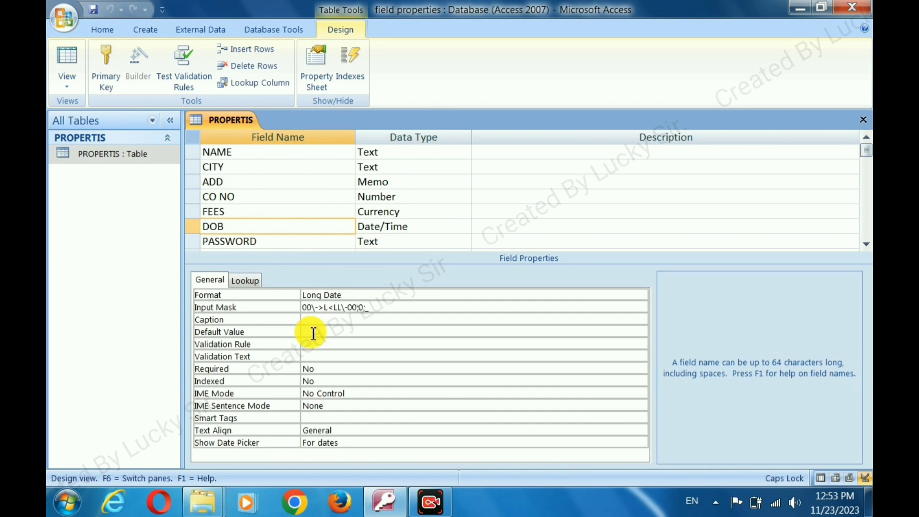
click(323, 322)
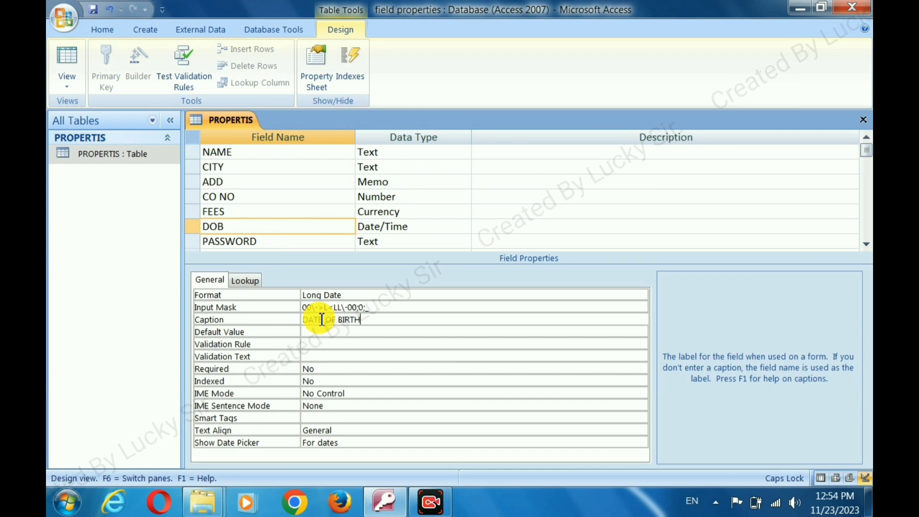
click(67, 64)
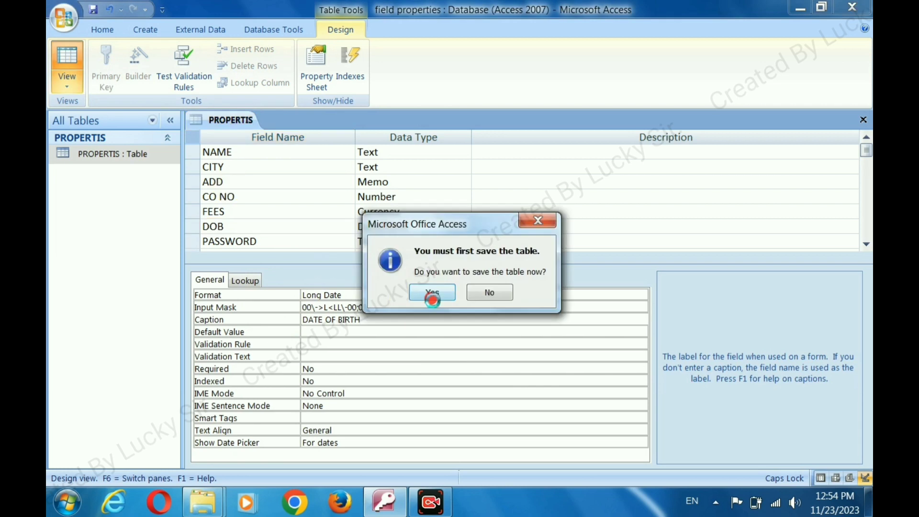
click(432, 292)
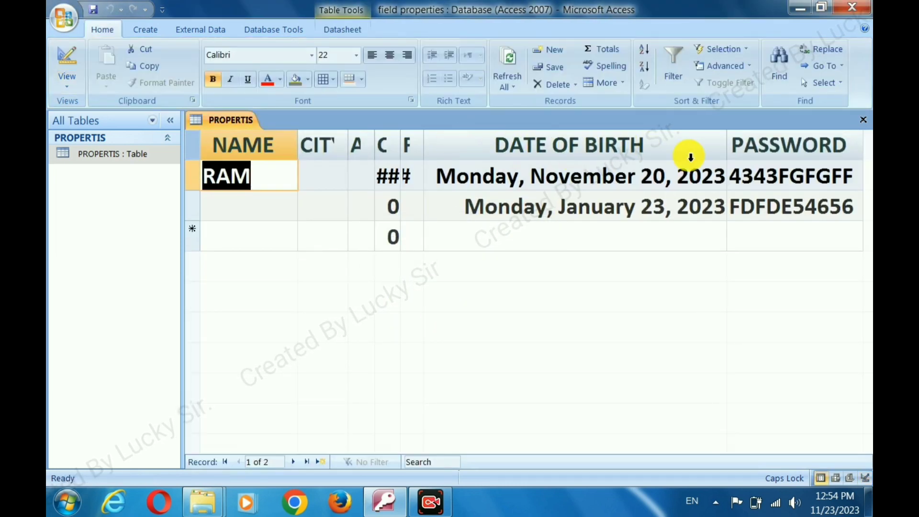
- Return to Design view, save the table's design changes, and go to the new record's CITY cell in Datasheet view
click(67, 64)
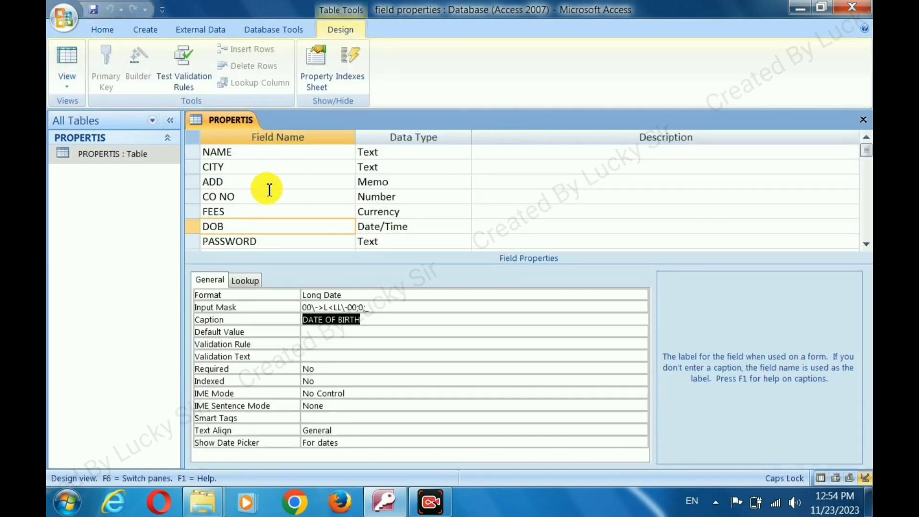
click(256, 228)
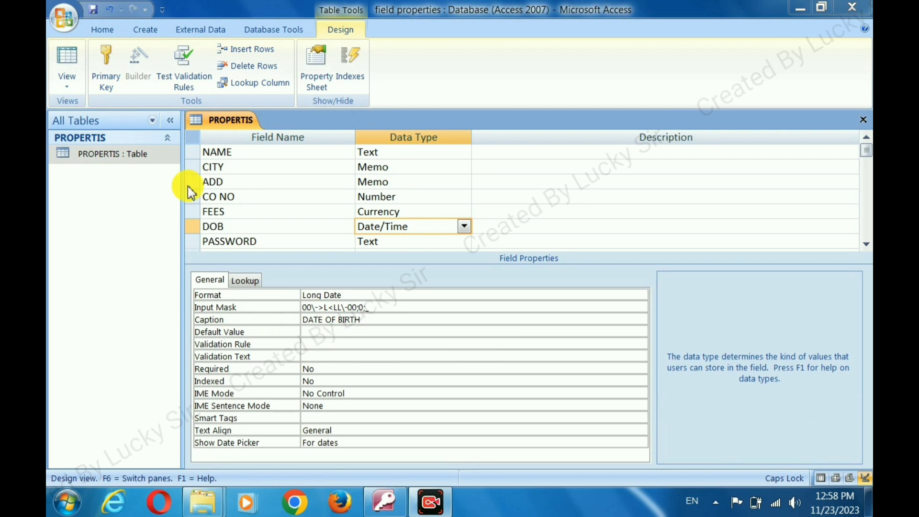
click(65, 63)
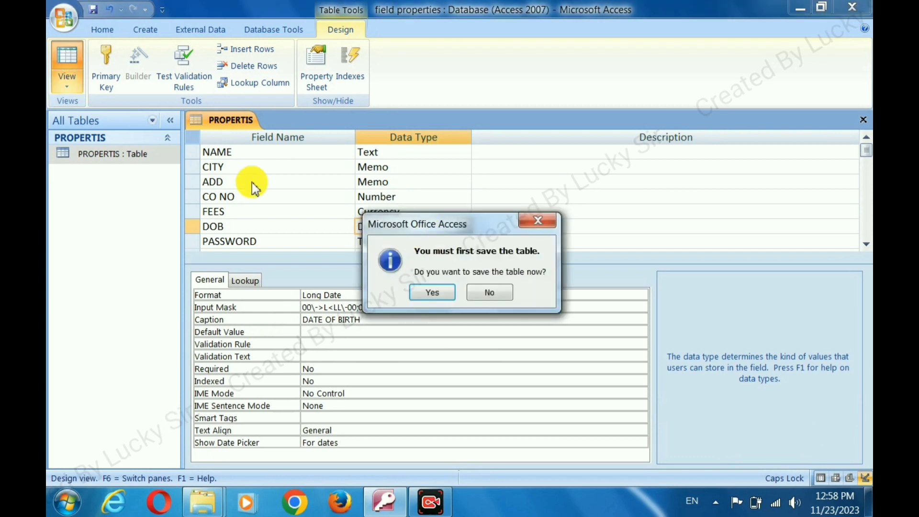
click(431, 292)
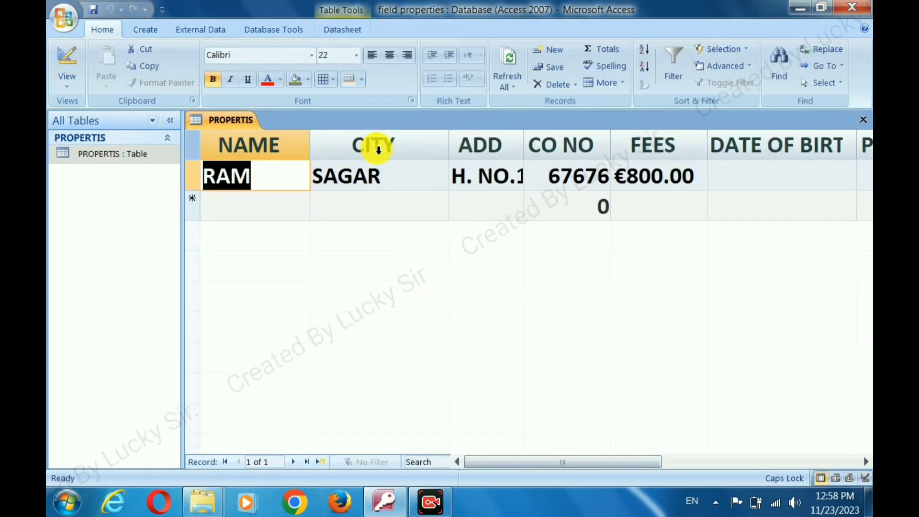
click(385, 176)
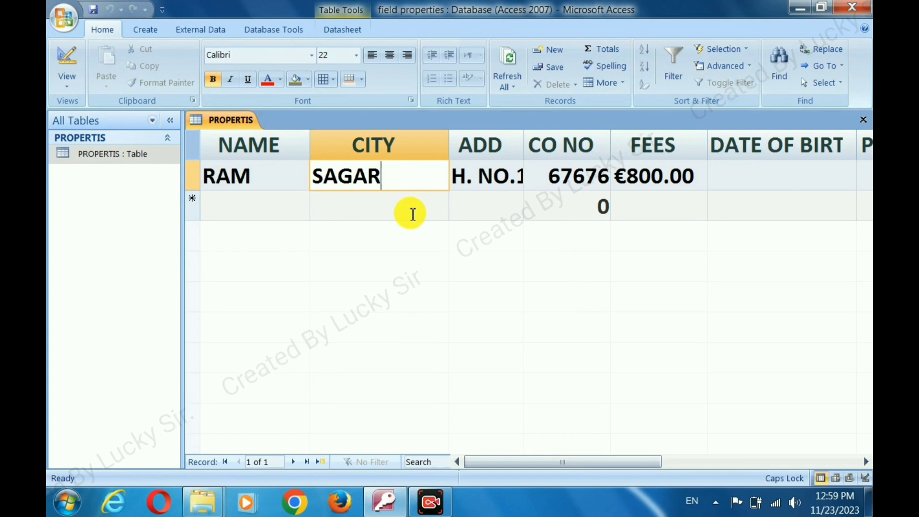
click(406, 203)
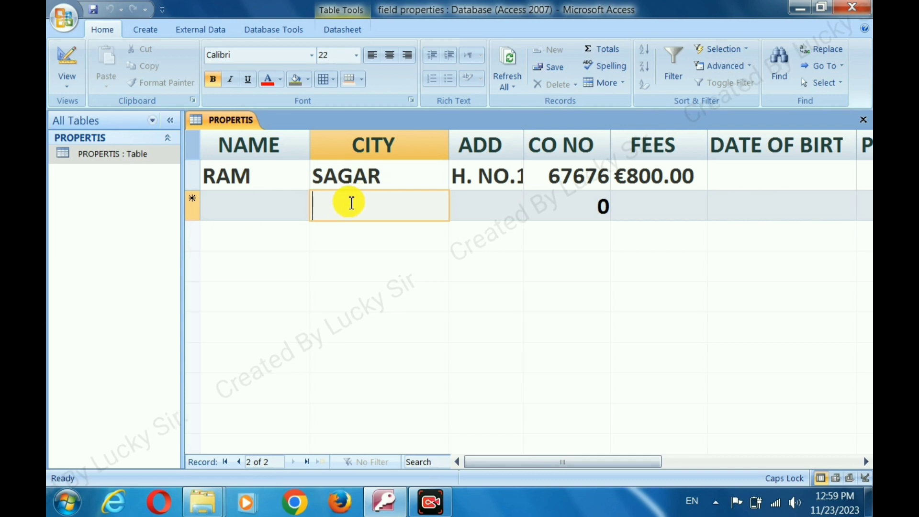
- In Design view, set the CITY field's default value to BHOPAL, and save the table into Datasheet view
click(66, 48)
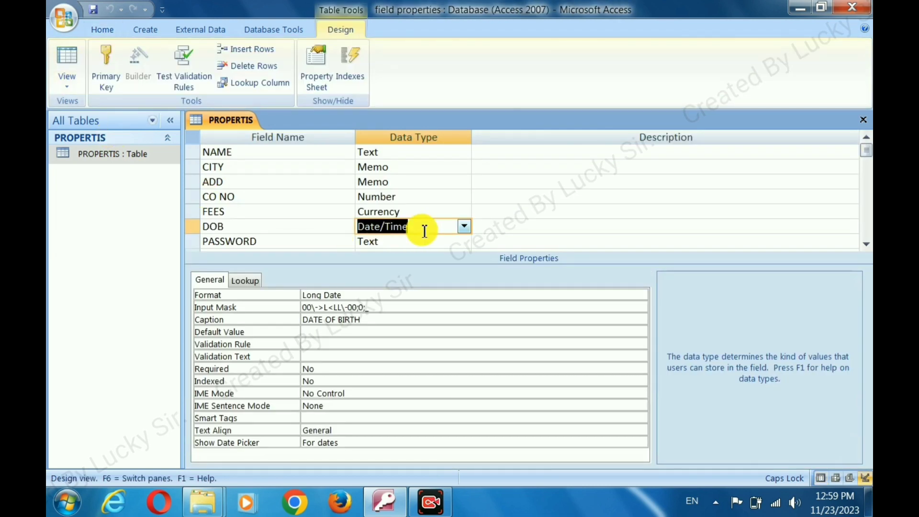
click(413, 169)
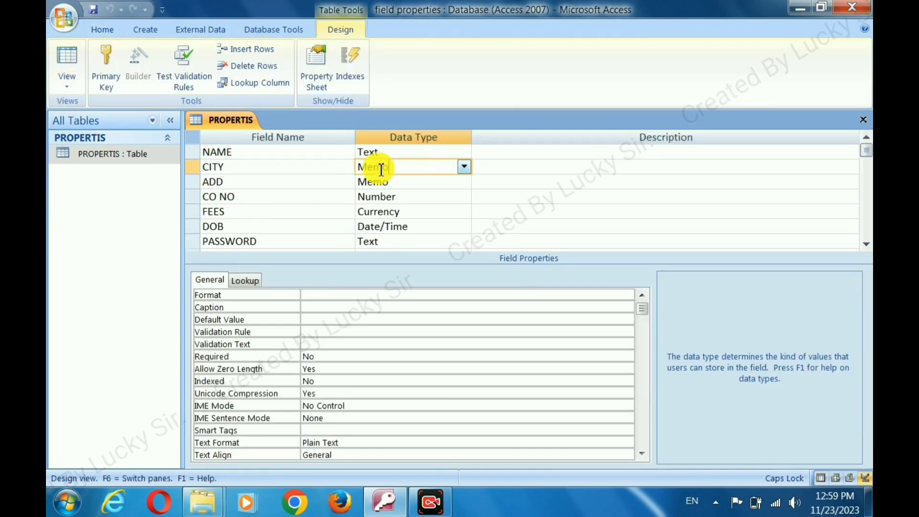
click(324, 318)
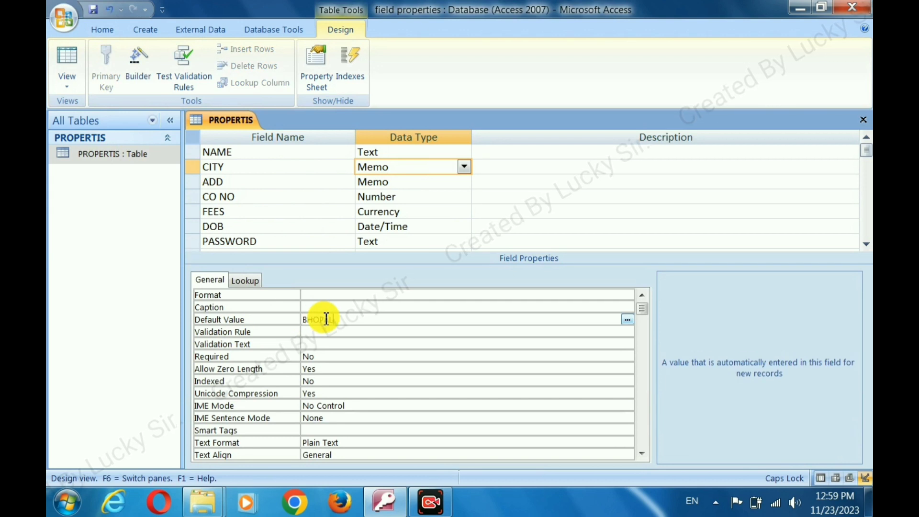
click(67, 58)
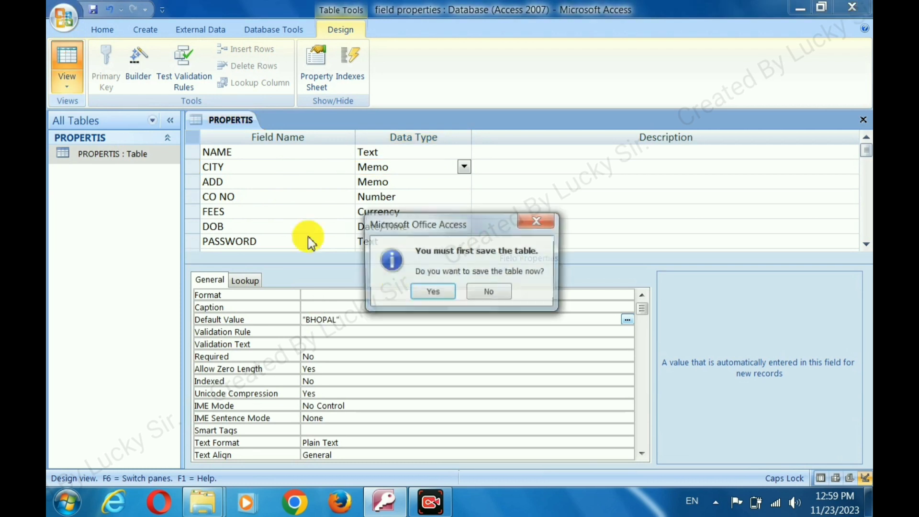
click(440, 291)
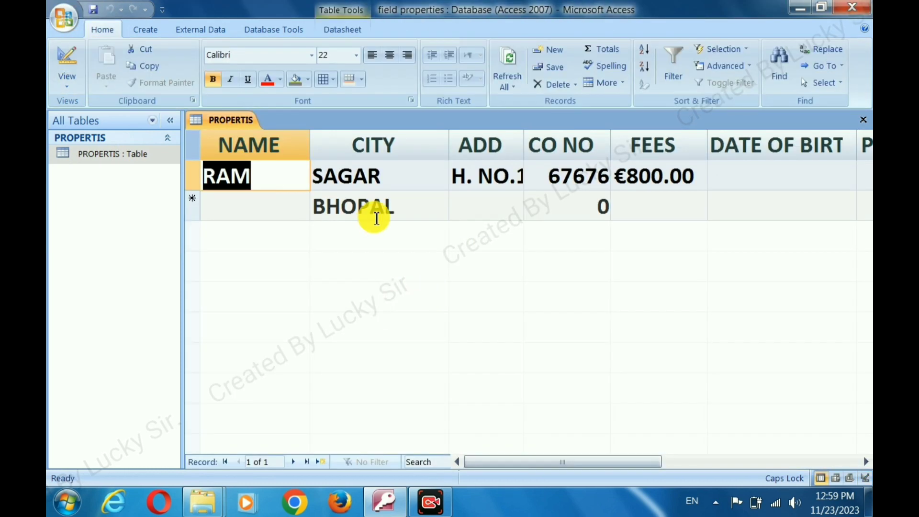
- Add two records by entering only a person's name in each, keeping the default city
click(258, 210)
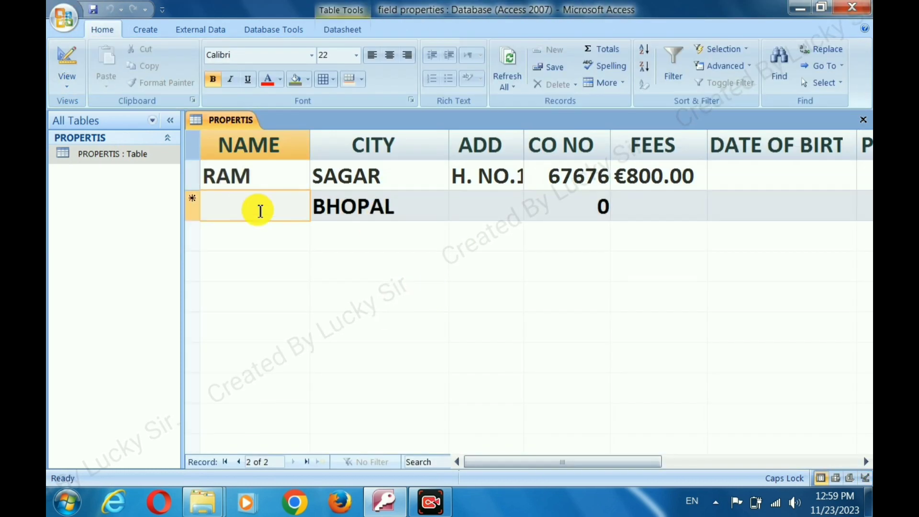
text(SHYA)
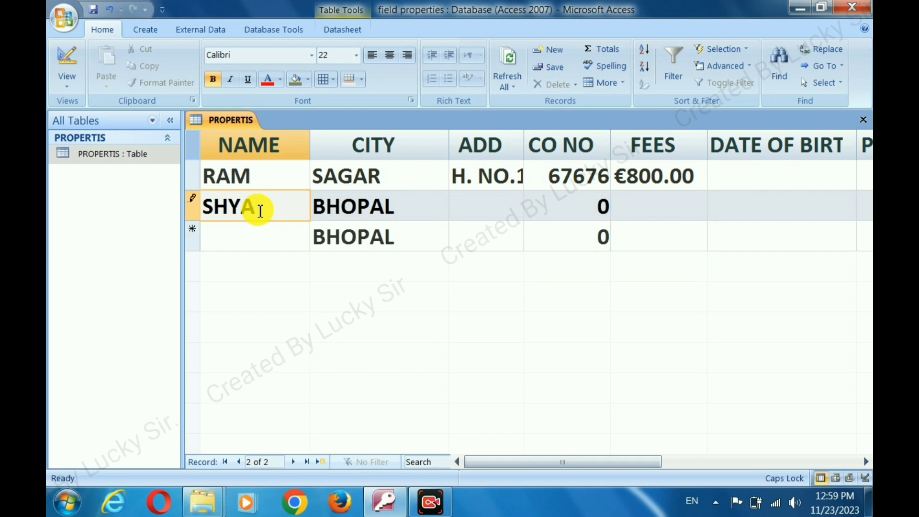
click(284, 238)
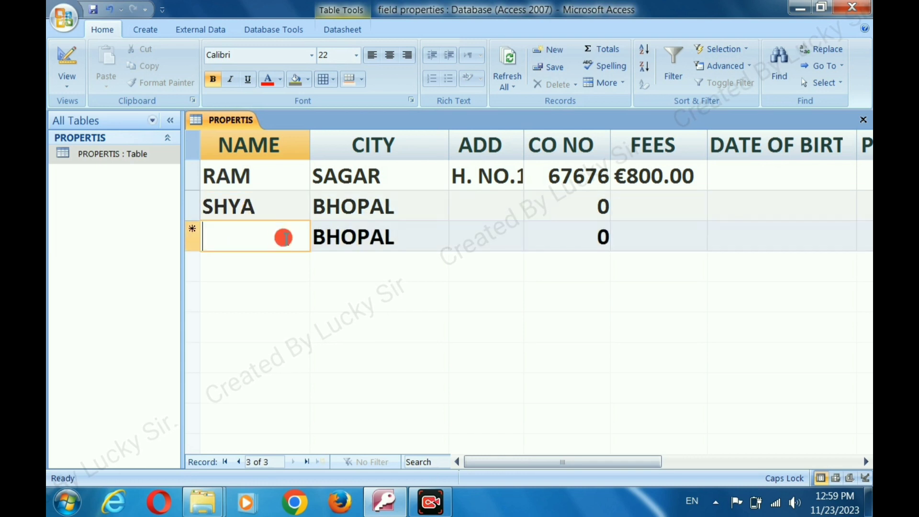
text(SHIV)
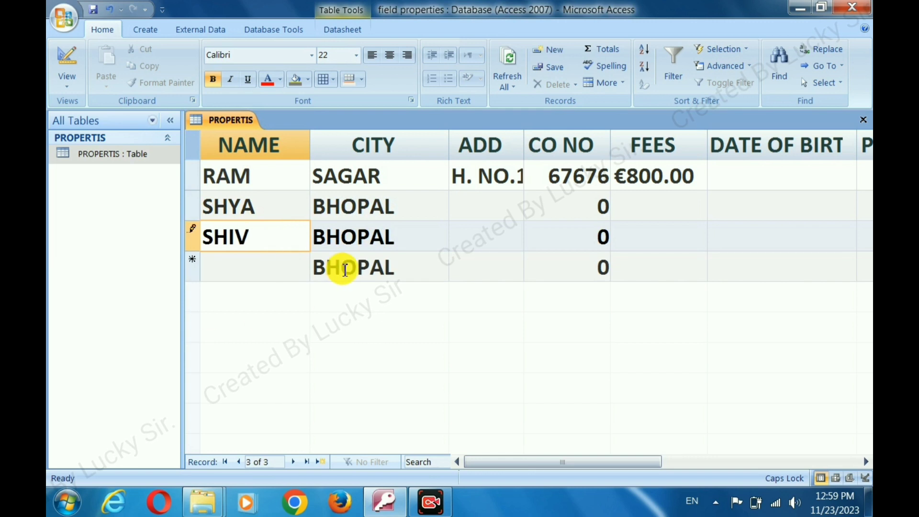
- Replace the default city with REWA in the third record and with SATNA in a new fourth record
click(443, 247)
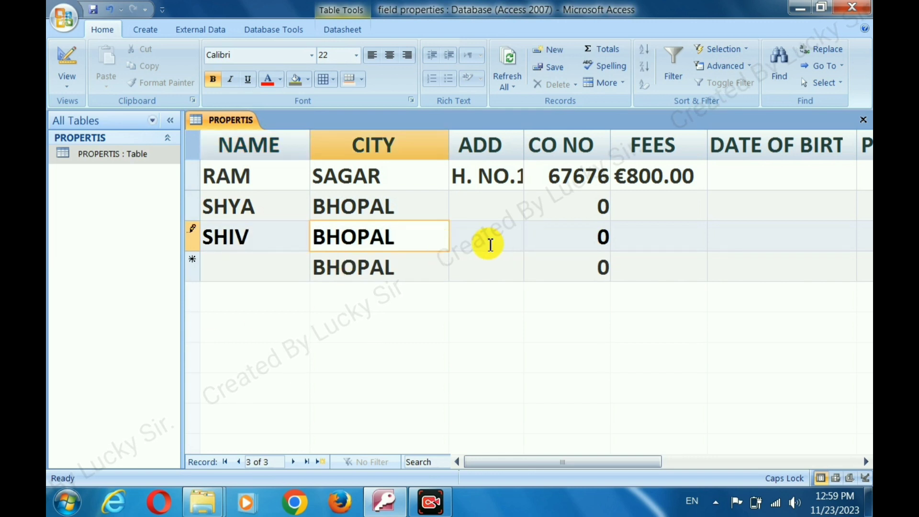
click(478, 243)
drag(442, 244, 296, 242)
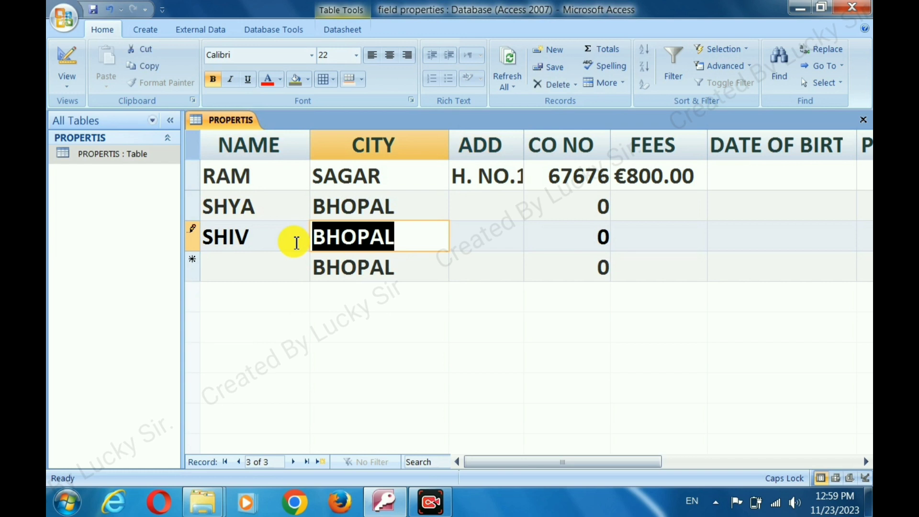
text(REWA)
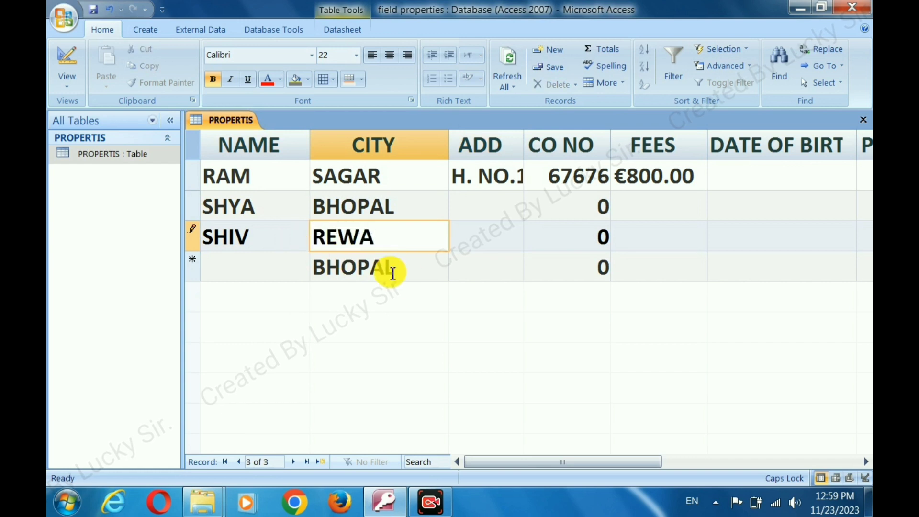
drag(389, 267, 296, 258)
text(SA)
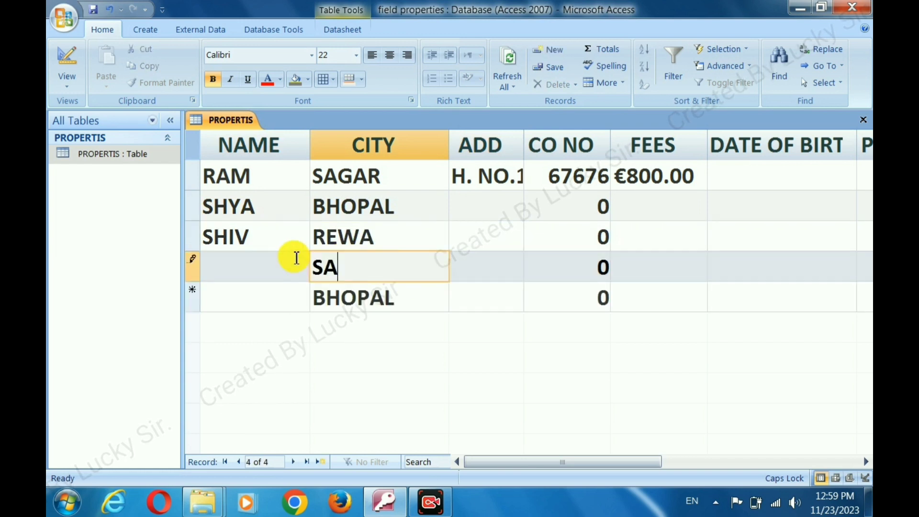
text(TNA)
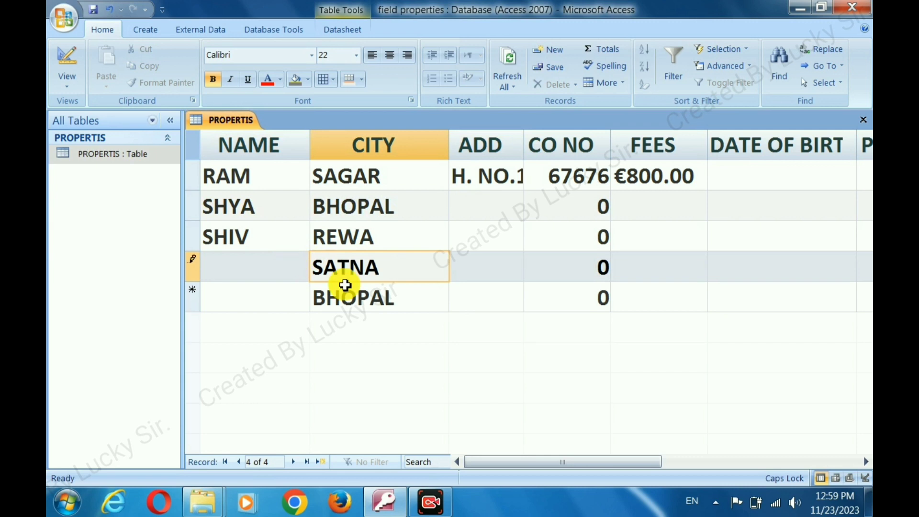
click(420, 303)
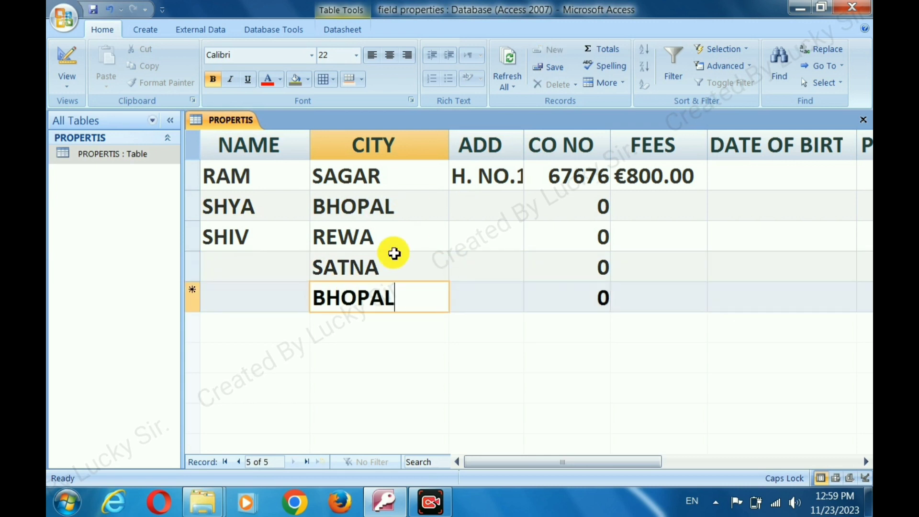